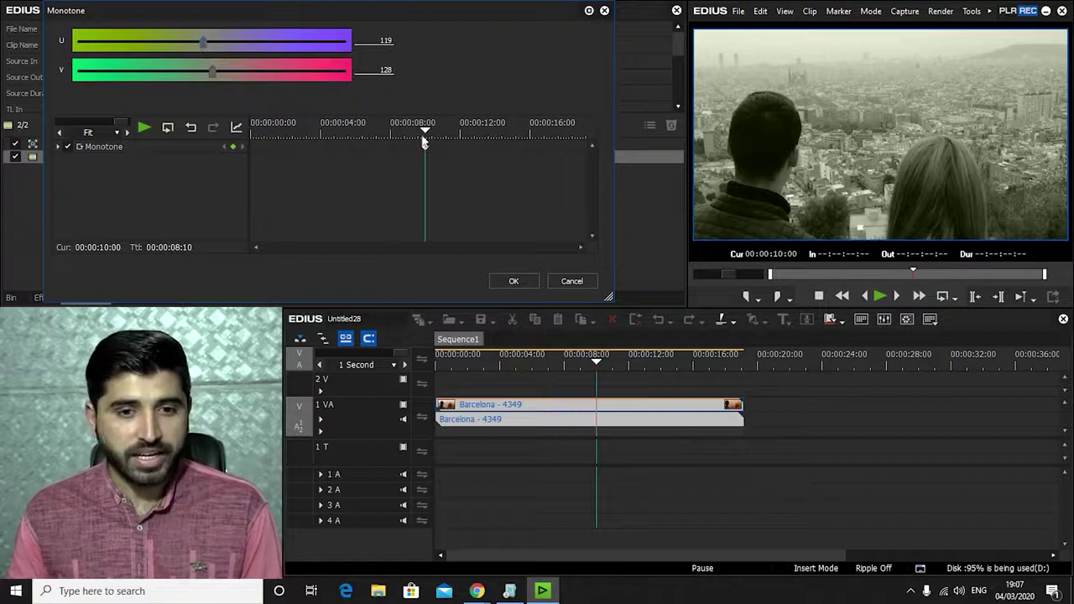
- Keyframe the Monotone tint at the clip's start, at 00:00:09:11 and at its end, with U 139 and V 106 at the end
{"action": "left_click", "coordinate": [189, 130]}
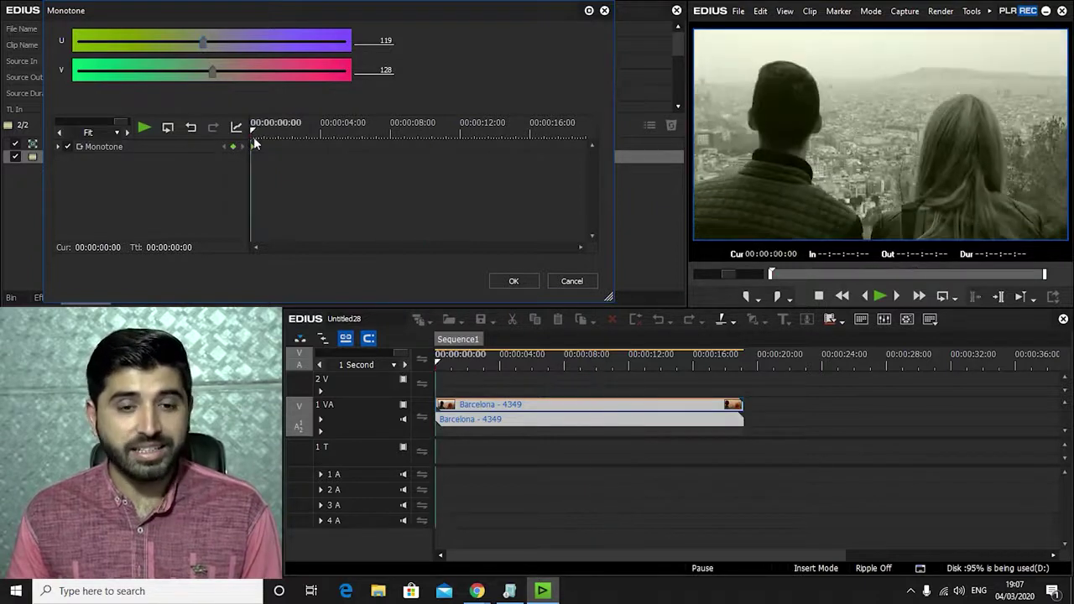
{"action": "left_click_drag", "start_coordinate": [254, 138], "coordinate": [413, 145]}
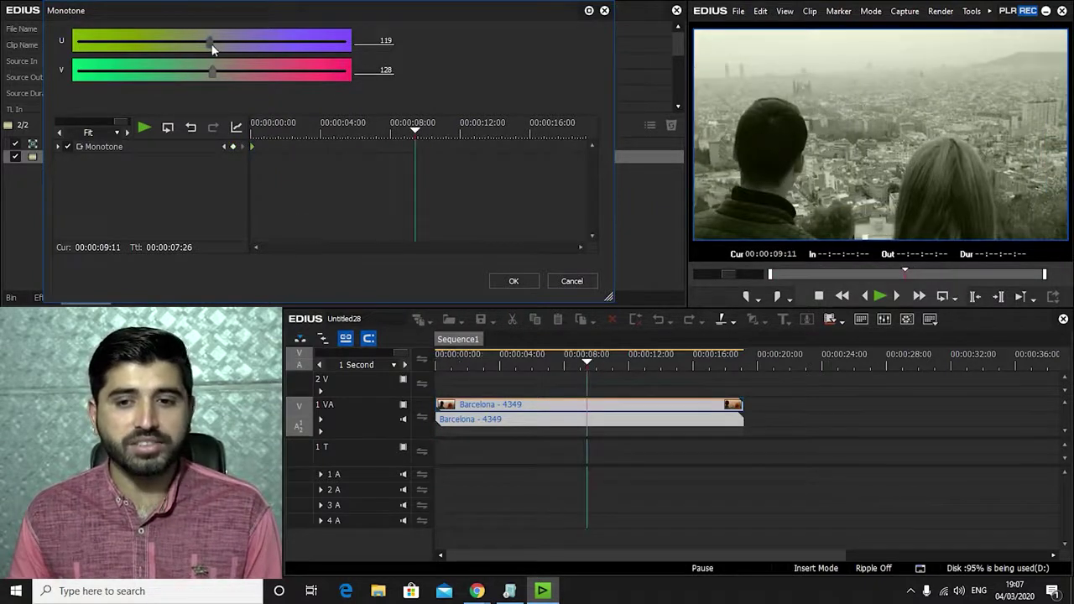
{"action": "left_click_drag", "start_coordinate": [450, 149], "coordinate": [582, 138]}
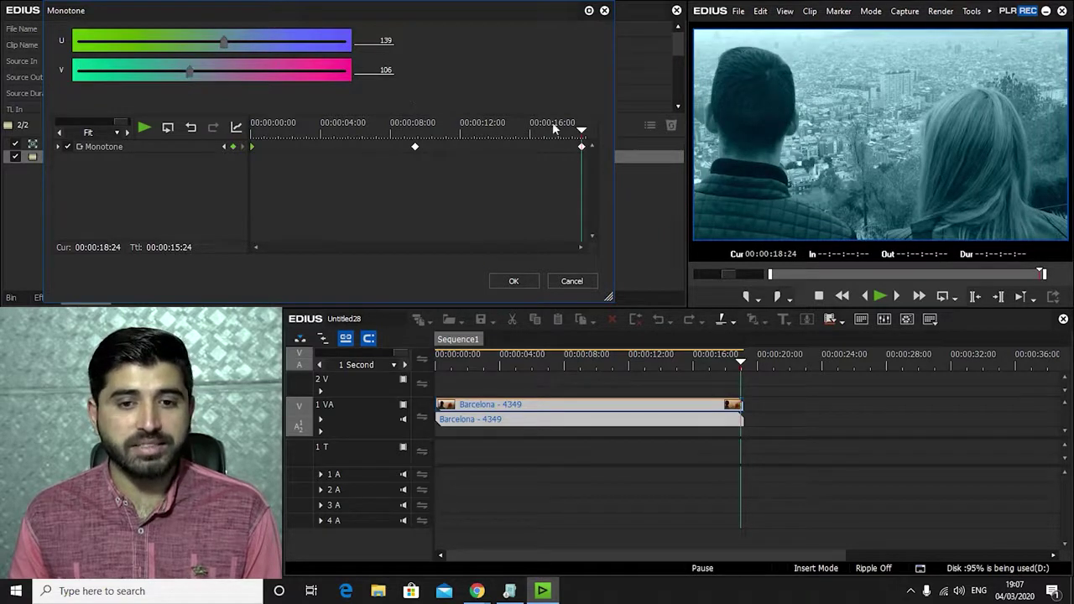
- Add a Monotone keyframe at 00:00:09:08 with U about 138 and V about 131
{"action": "left_click", "coordinate": [253, 126]}
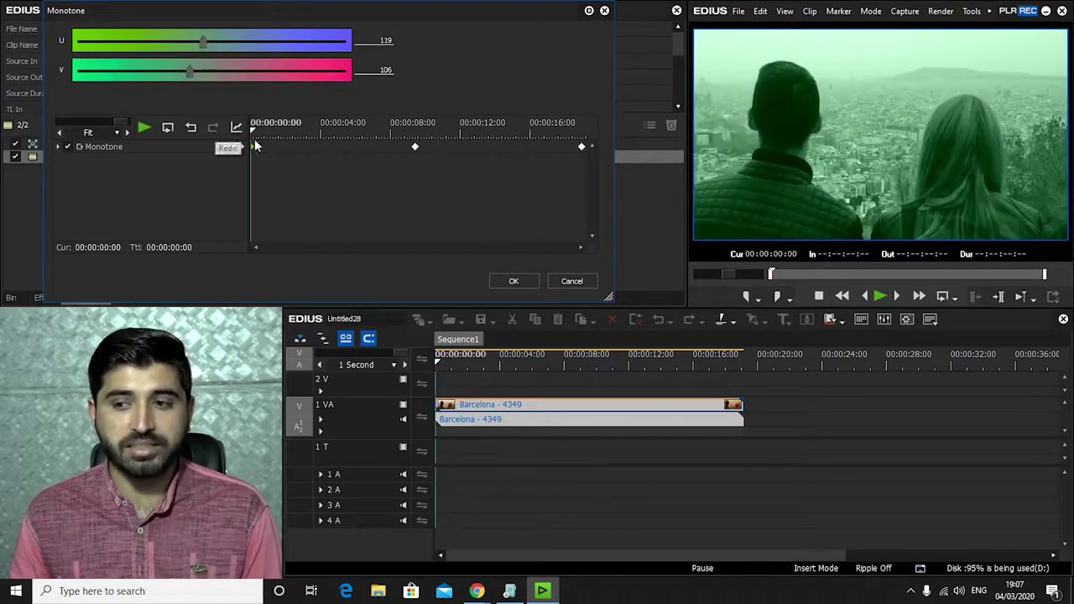
{"action": "left_click", "coordinate": [400, 147]}
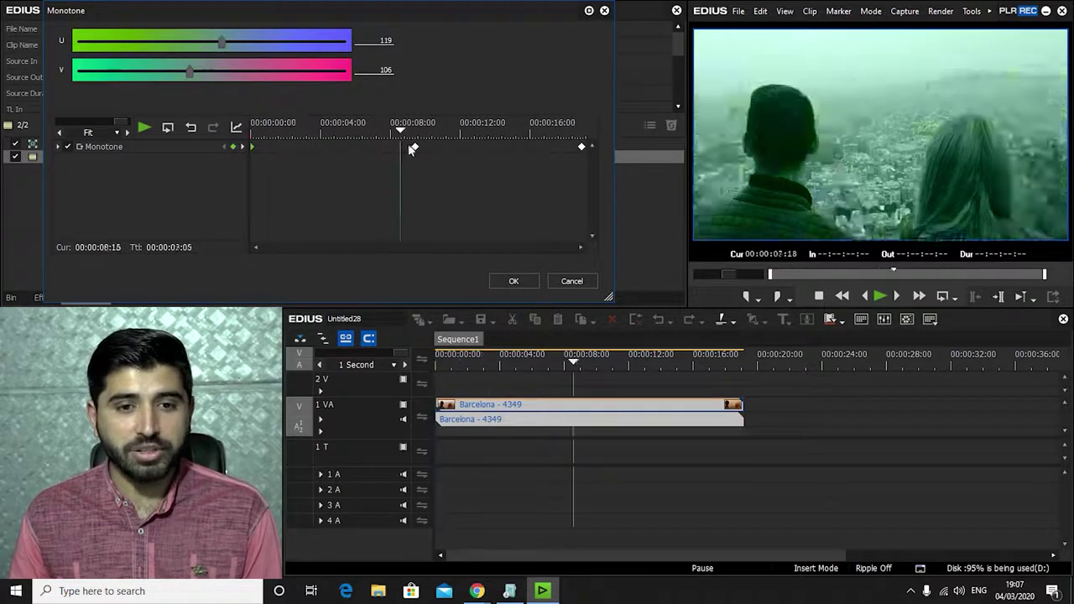
{"action": "left_click", "coordinate": [413, 149]}
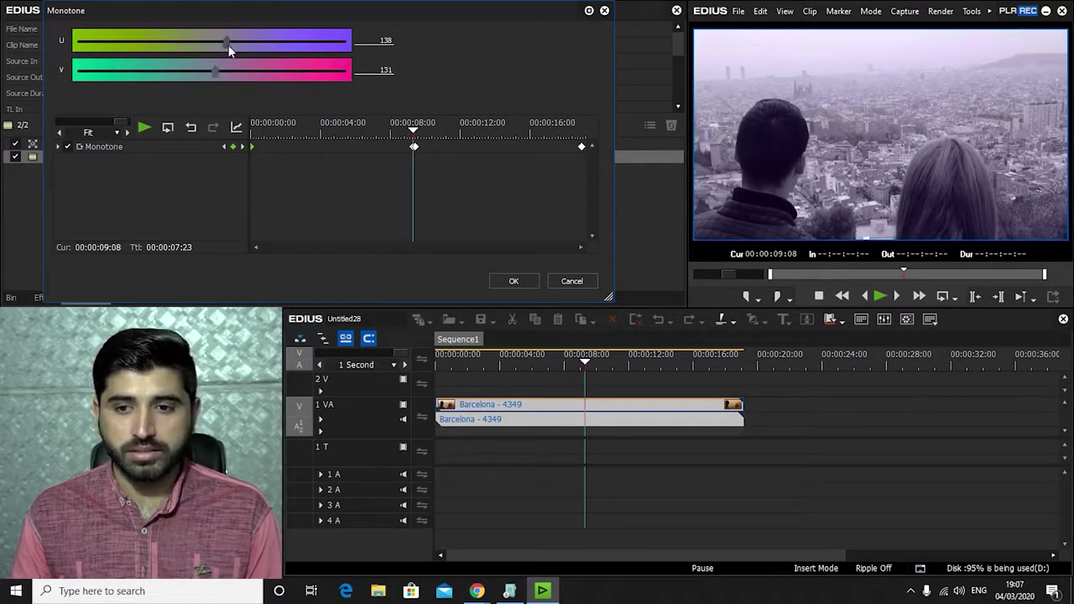
- Set Monotone's U and V both to 128 at the clip's start and apply the filter settings
{"action": "left_click_drag", "start_coordinate": [339, 131], "coordinate": [141, 136]}
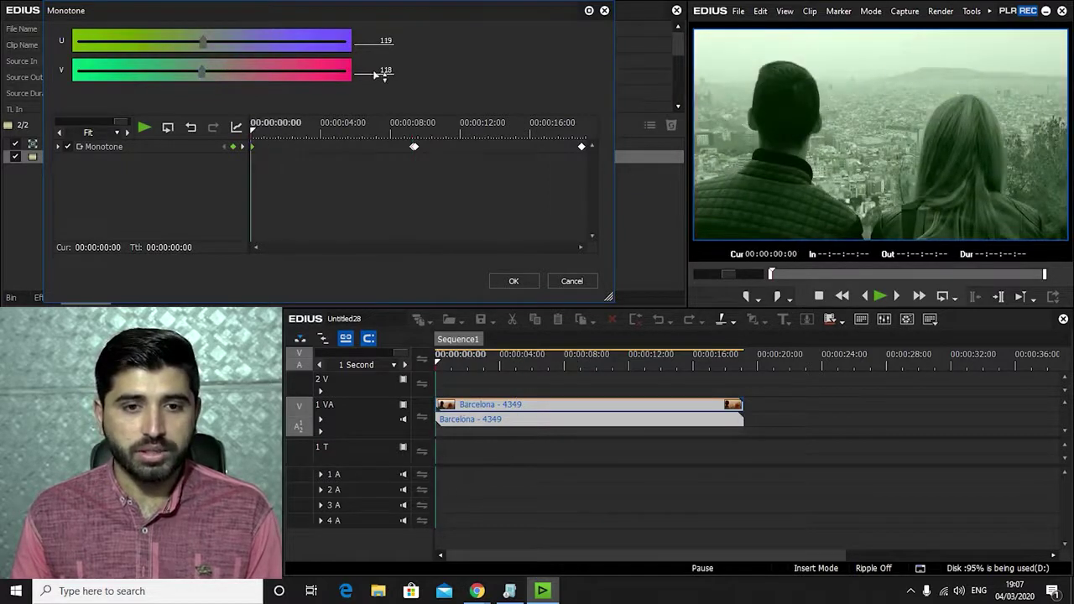
{"action": "type", "text": "128"}
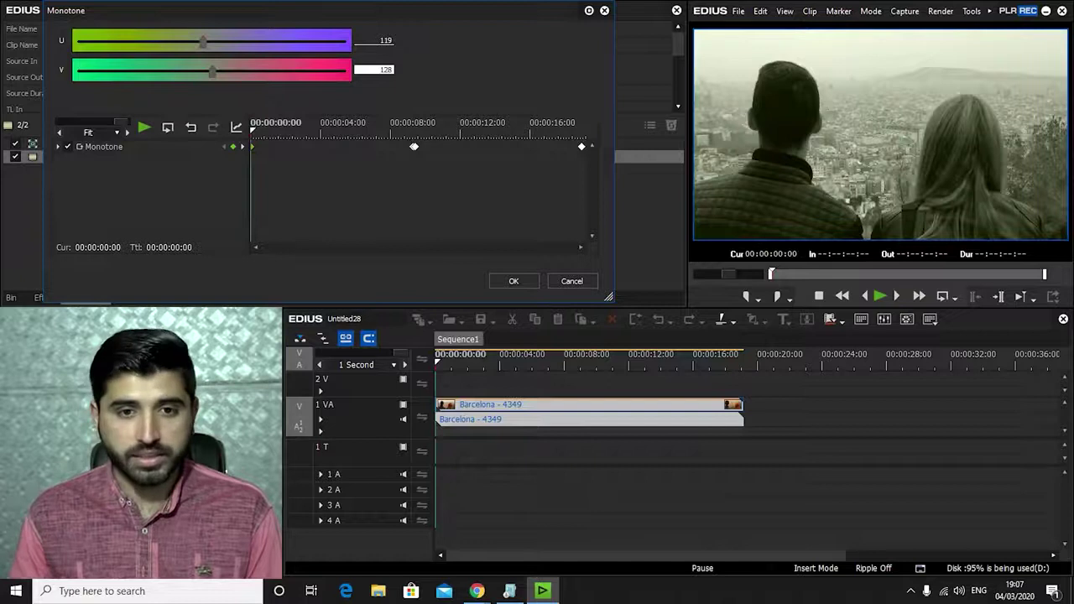
{"action": "left_click", "coordinate": [383, 42]}
{"action": "type", "text": "128"}
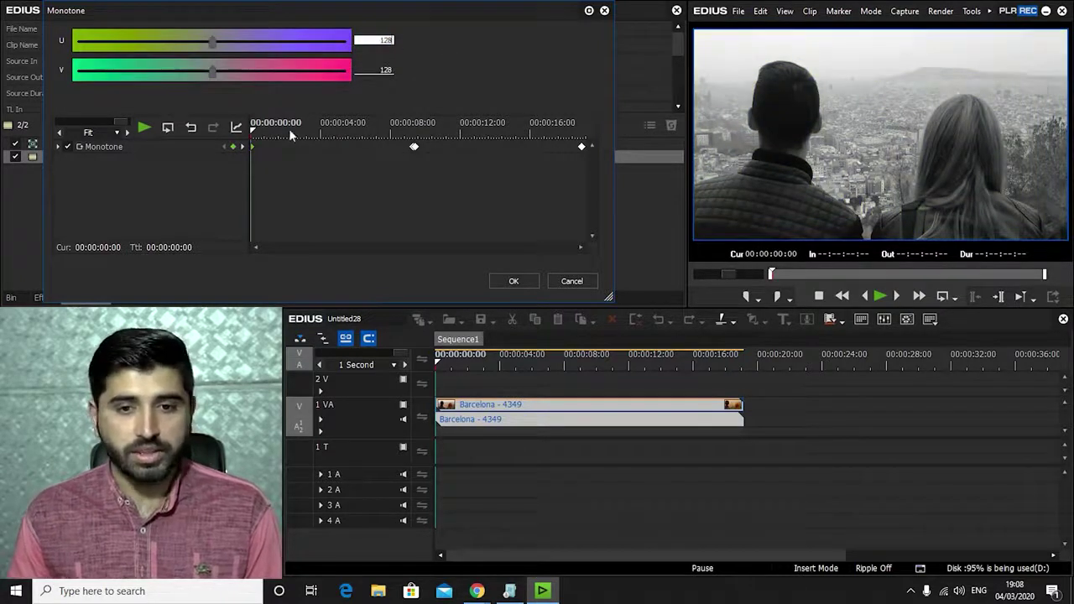
{"action": "left_click_drag", "start_coordinate": [289, 129], "coordinate": [568, 193]}
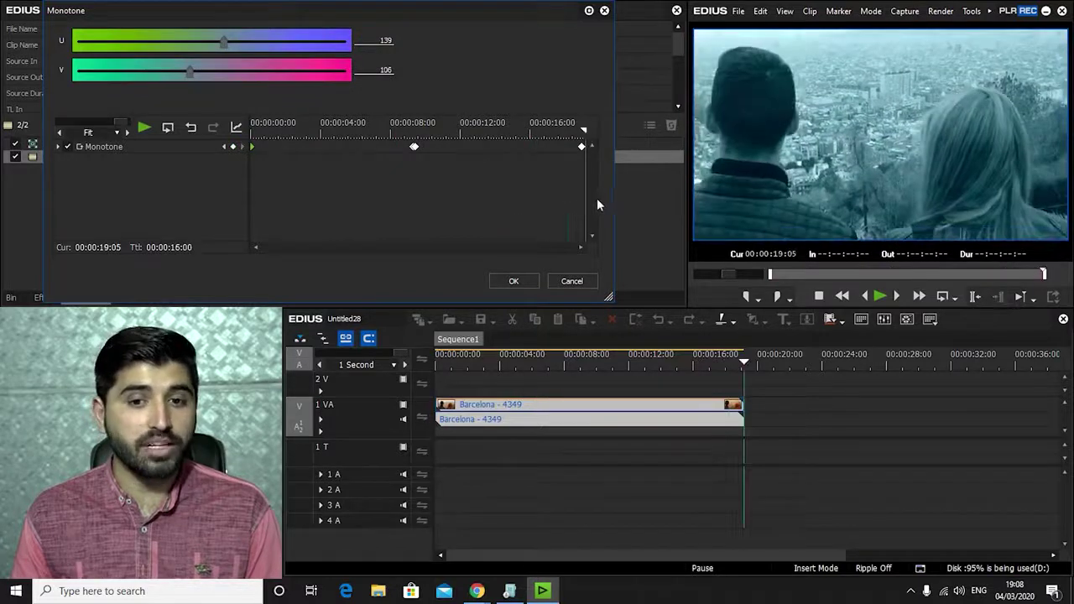
{"action": "left_click", "coordinate": [514, 281]}
- Play the sequence from the beginning and scrub through it to check the animated Monotone tint
{"action": "left_click", "coordinate": [718, 359]}
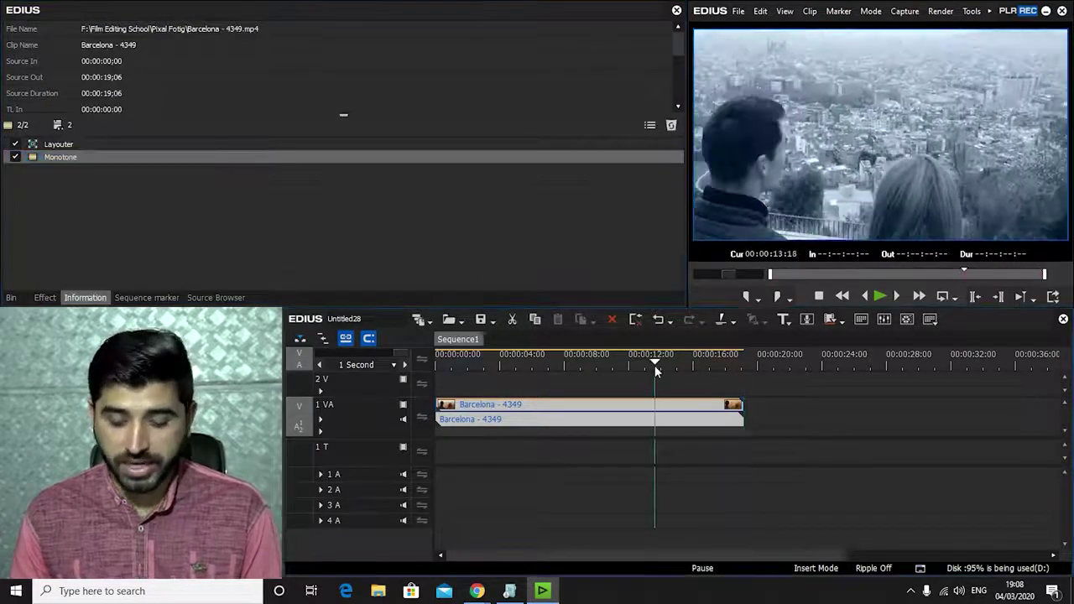
{"action": "key", "text": "Home"}
{"action": "key", "text": "space"}
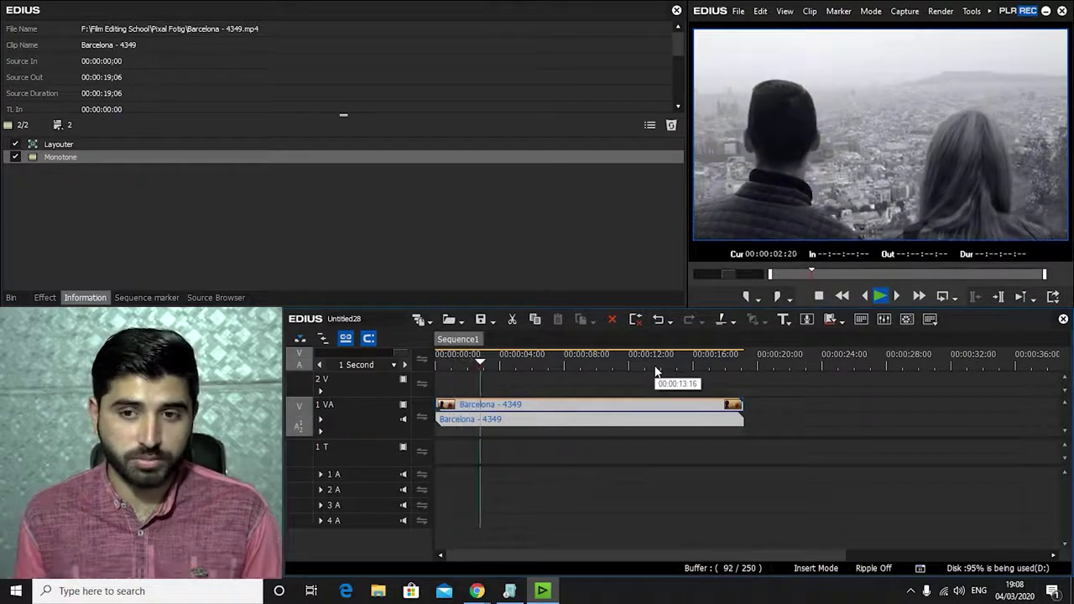
{"action": "left_click_drag", "start_coordinate": [515, 366], "coordinate": [614, 366]}
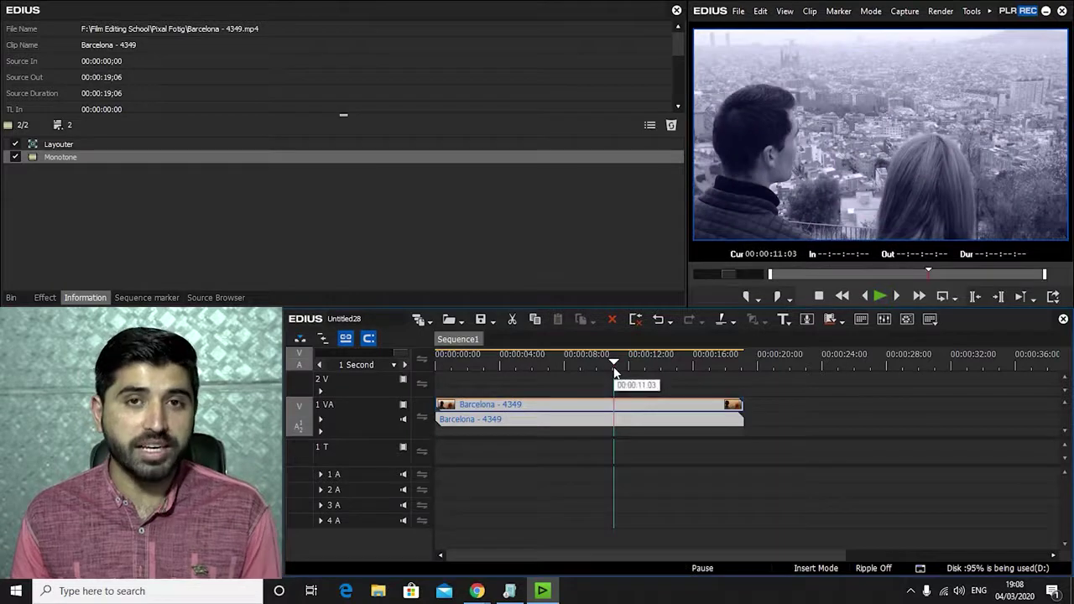
- Delete the Barcelona - 4349 clip and place the balloon clip video (2) at the start of track 1 VA
{"action": "left_click", "coordinate": [11, 298]}
{"action": "key", "text": "Delete"}
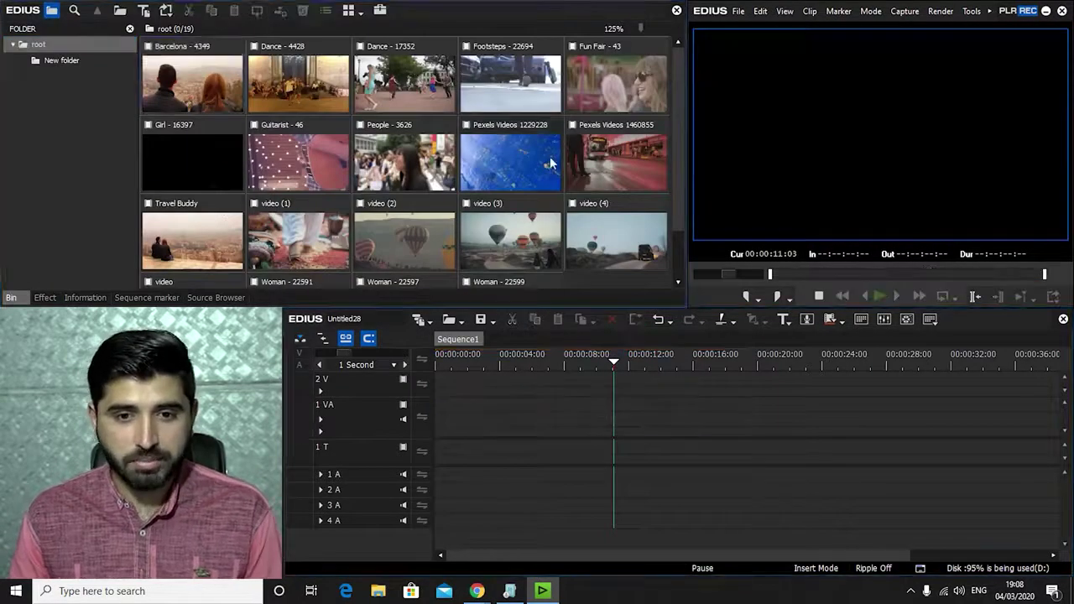
{"action": "scroll", "coordinate": [551, 163], "scroll_direction": "down", "scroll_amount": 1}
{"action": "left_click_drag", "start_coordinate": [403, 177], "coordinate": [639, 422]}
{"action": "key", "text": "Home"}
{"action": "scroll", "coordinate": [606, 407], "scroll_direction": "up", "scroll_amount": 1}
{"action": "left_click_drag", "start_coordinate": [508, 363], "coordinate": [647, 404]}
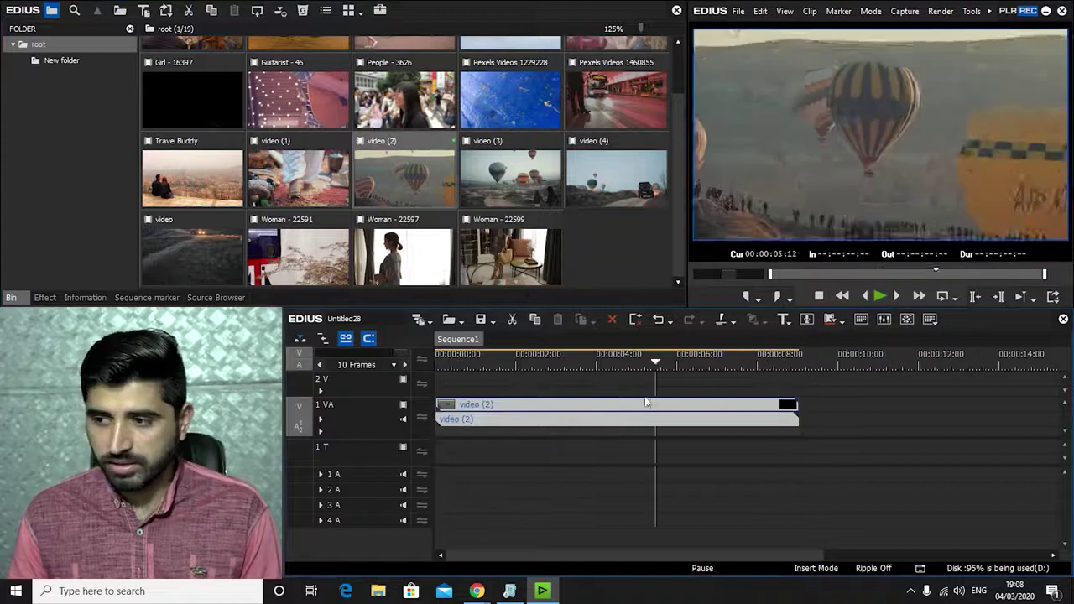
{"action": "key", "text": "Home"}
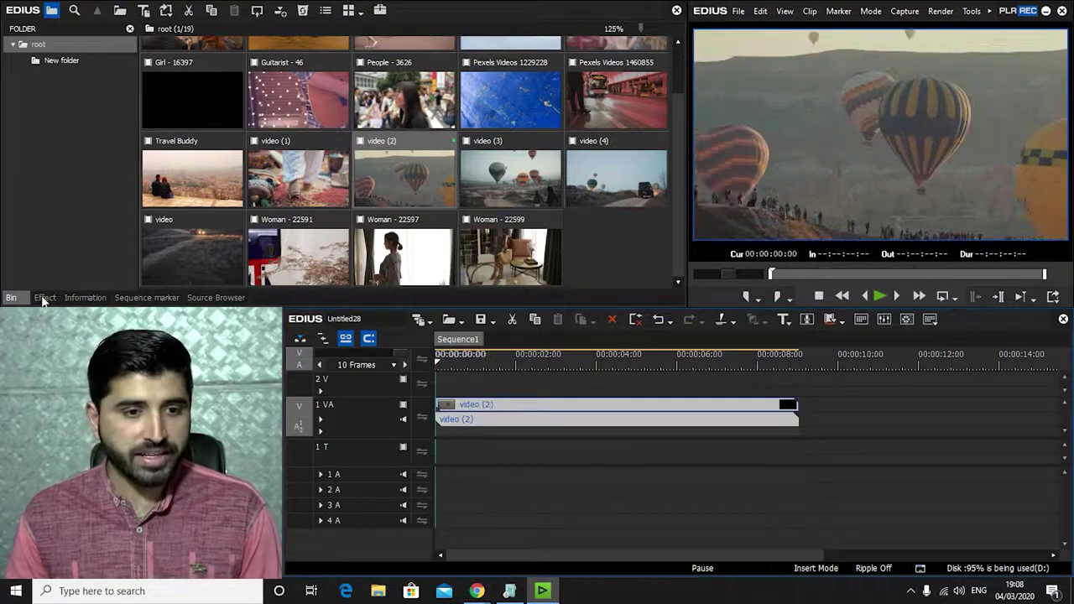
- Apply the Mask video filter to the video (2) clip and open the filter's settings
{"action": "left_click", "coordinate": [45, 298]}
{"action": "left_click", "coordinate": [62, 61]}
{"action": "left_click", "coordinate": [372, 137]}
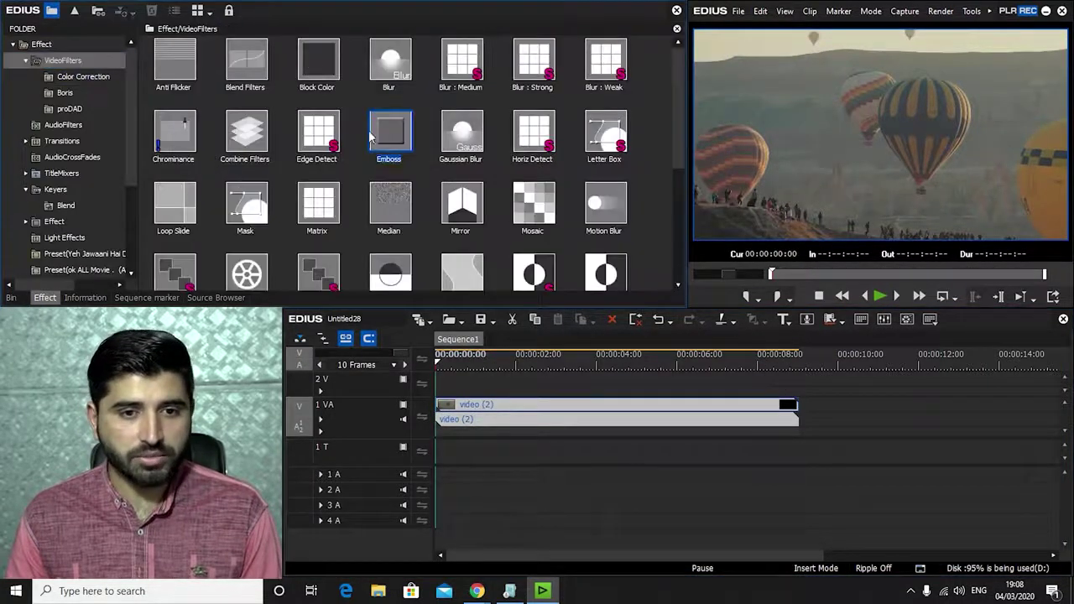
{"action": "left_click_drag", "start_coordinate": [603, 126], "coordinate": [603, 416]}
{"action": "left_click_drag", "start_coordinate": [249, 207], "coordinate": [574, 404]}
{"action": "left_click", "coordinate": [85, 297]}
{"action": "double_click", "coordinate": [51, 156]}
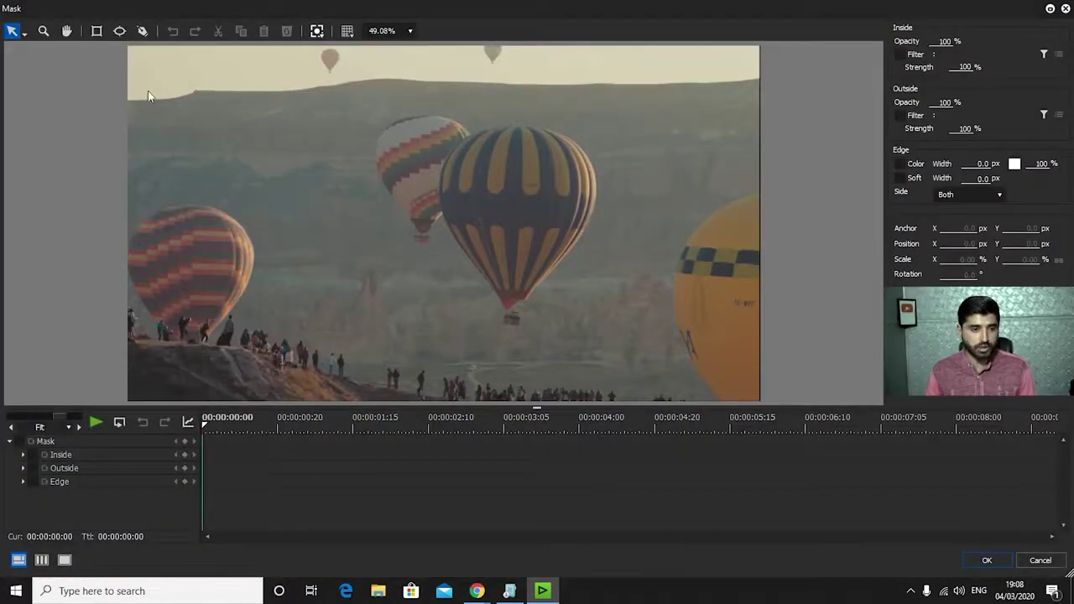
- Draw an elliptical mask over the large striped balloon in the centre, positioned at about X 207.8, Y -37.7 px
{"action": "left_click", "coordinate": [119, 31]}
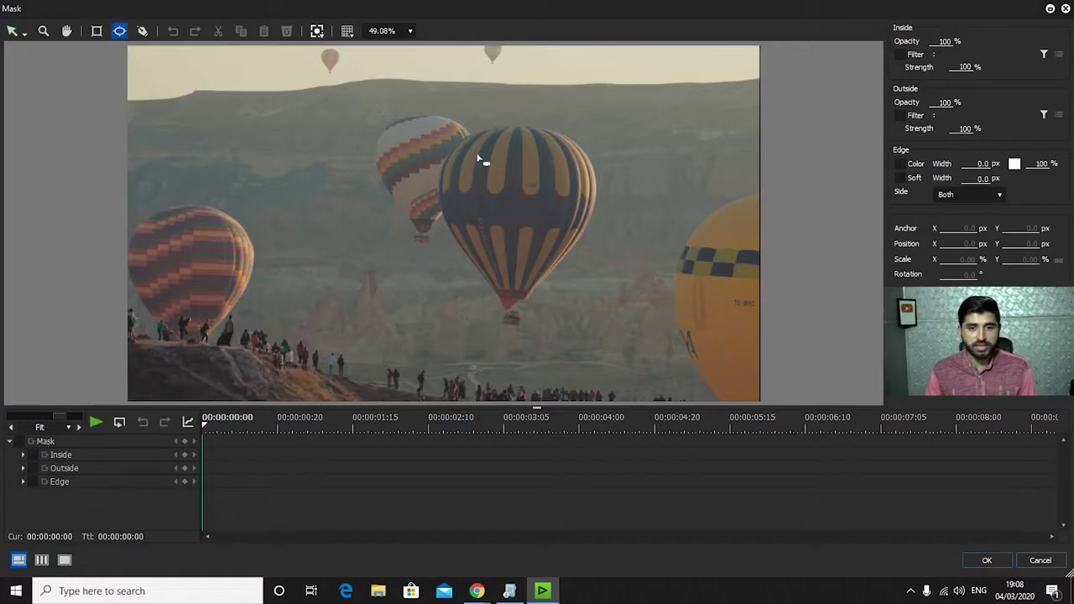
{"action": "left_click_drag", "start_coordinate": [458, 149], "coordinate": [568, 288]}
{"action": "left_click_drag", "start_coordinate": [535, 243], "coordinate": [530, 238]}
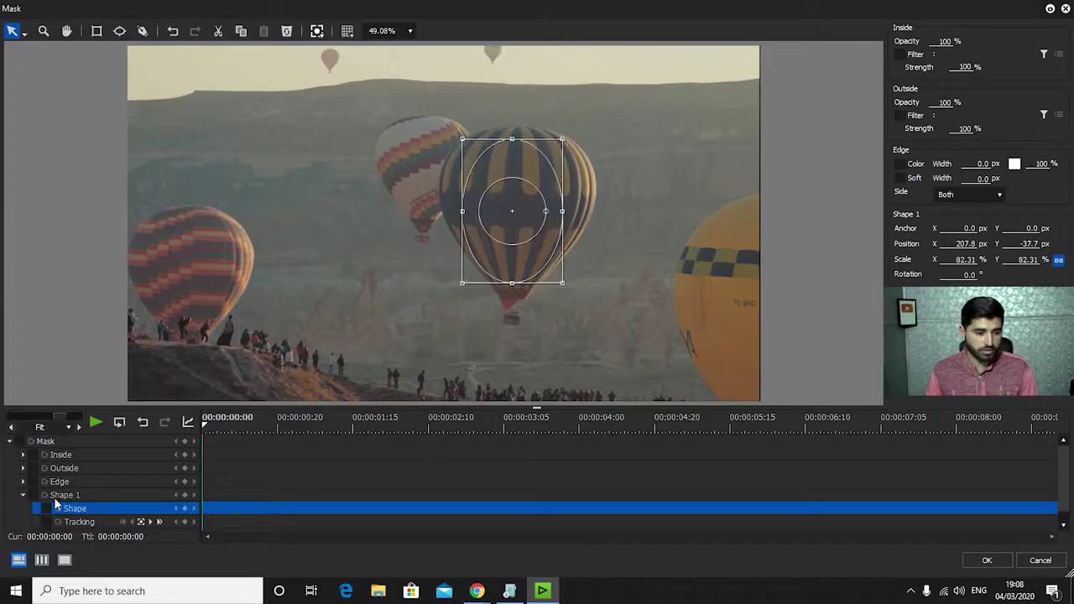
- Enable keyframing for all Mask parameters and track the ellipse forward through the whole clip
{"action": "left_click", "coordinate": [10, 444]}
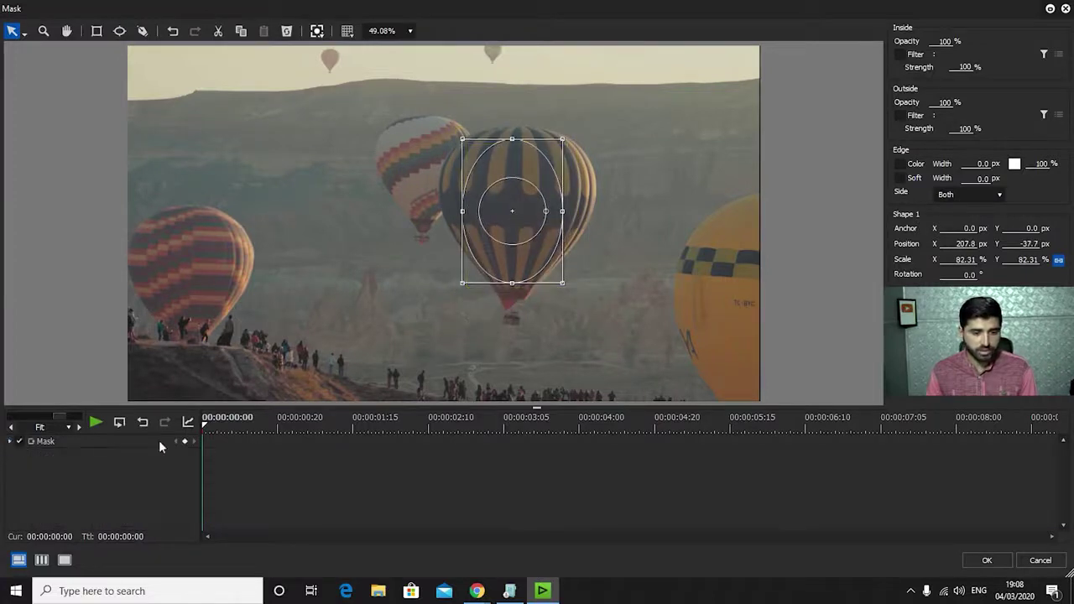
{"action": "left_click", "coordinate": [10, 443]}
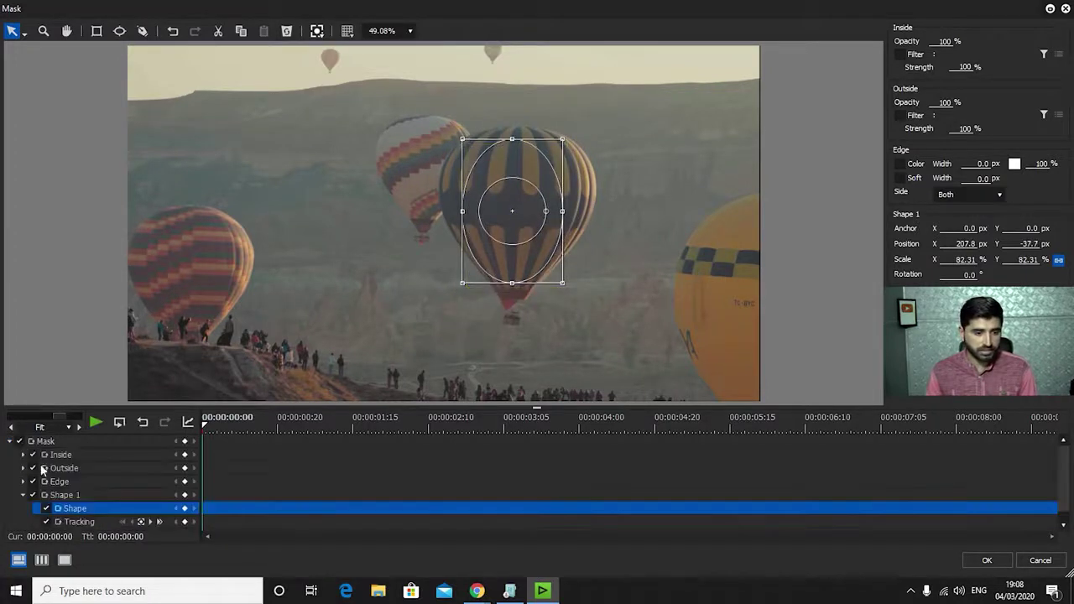
{"action": "left_click", "coordinate": [160, 522]}
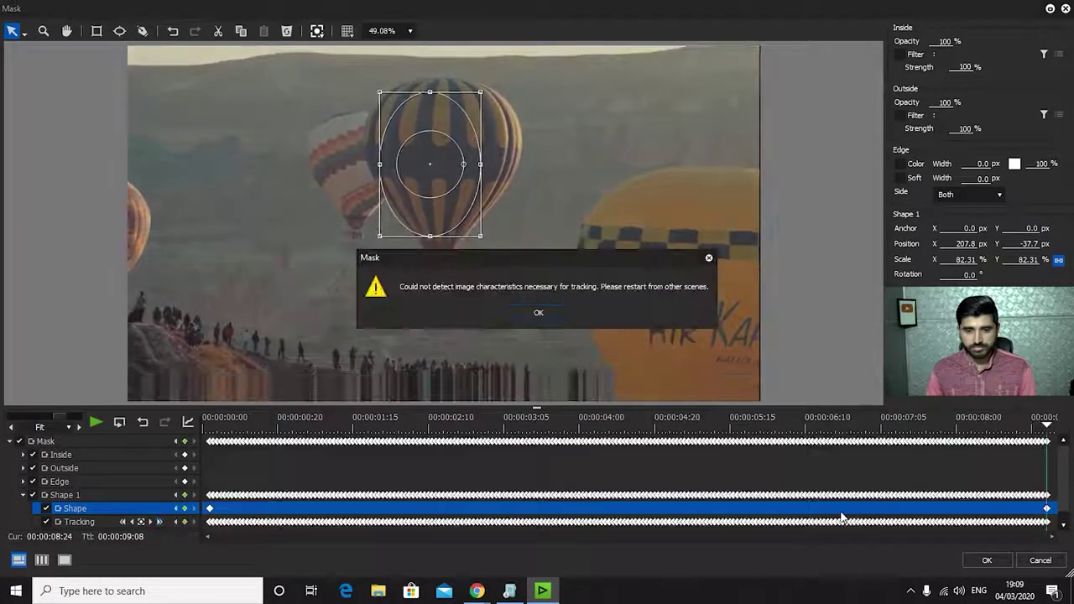
{"action": "left_click", "coordinate": [539, 313]}
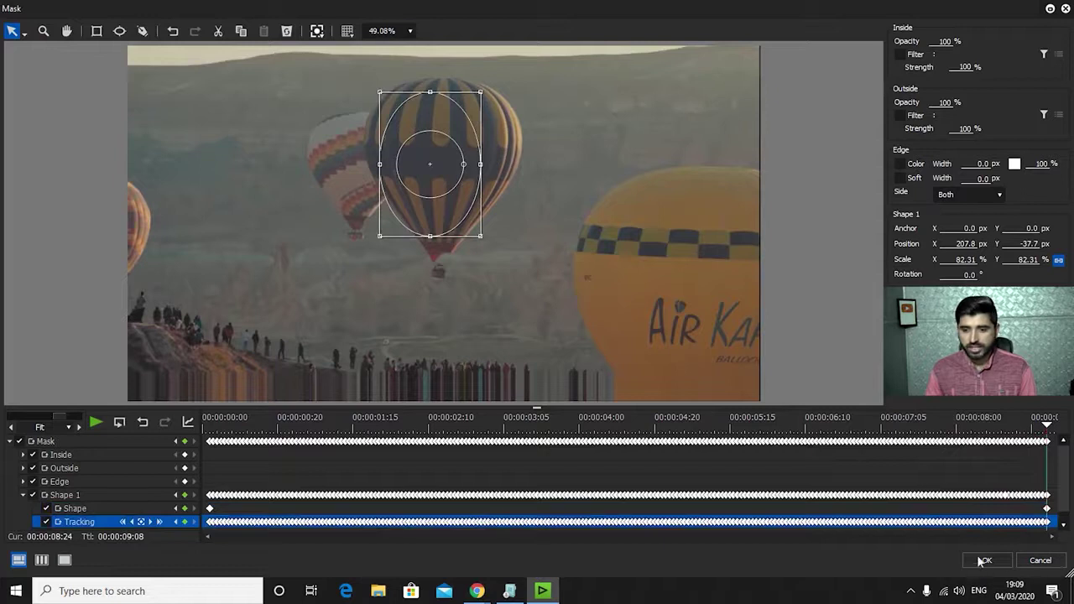
- Set the mask's outside opacity to 0% and apply the mask
{"action": "left_click", "coordinate": [945, 101]}
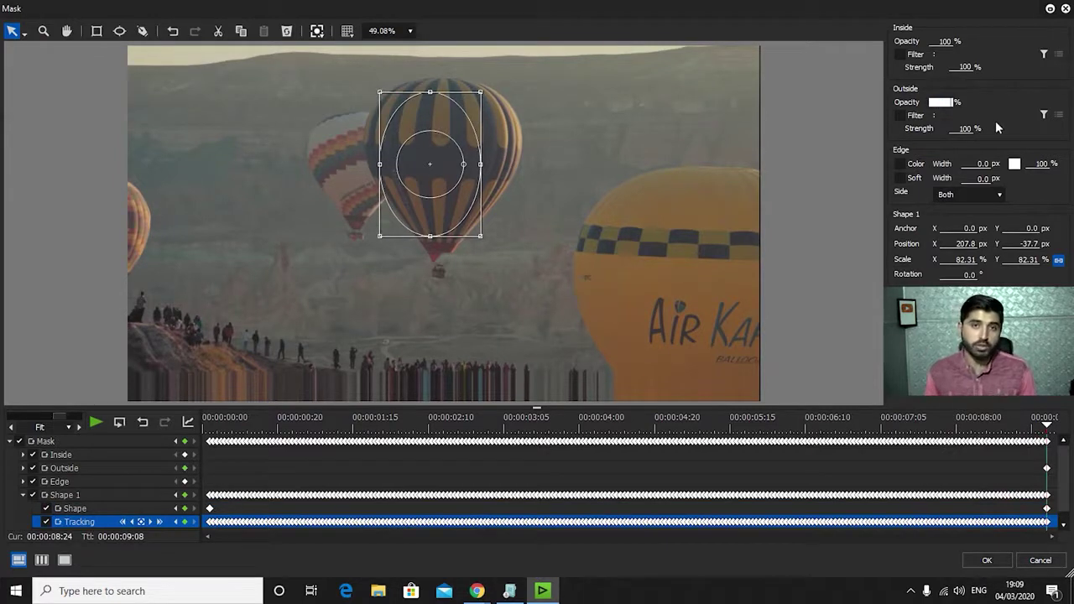
{"action": "left_click", "coordinate": [1050, 9]}
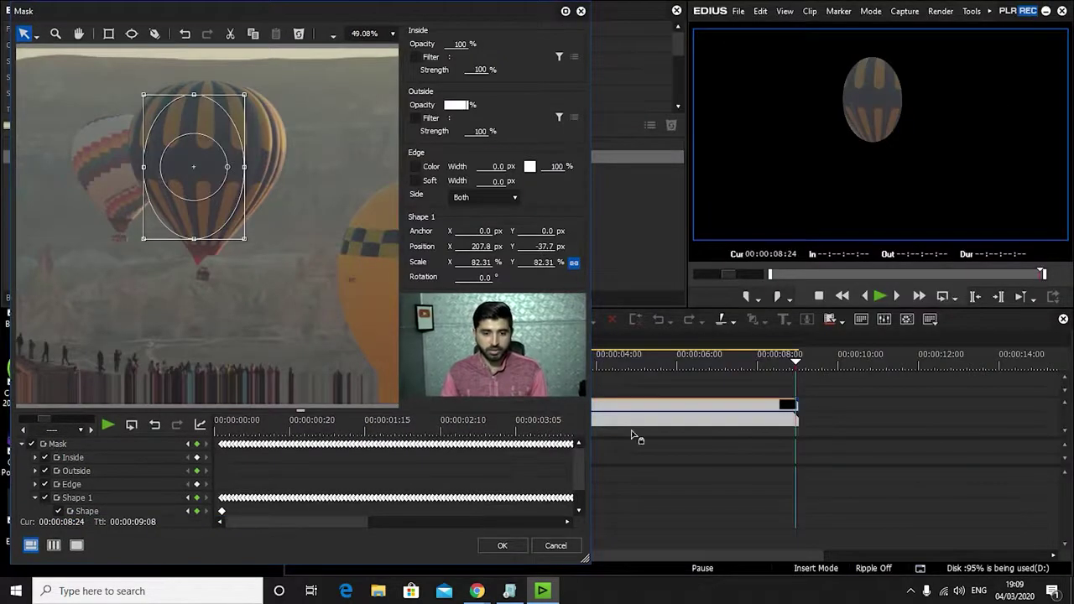
{"action": "left_click", "coordinate": [502, 545]}
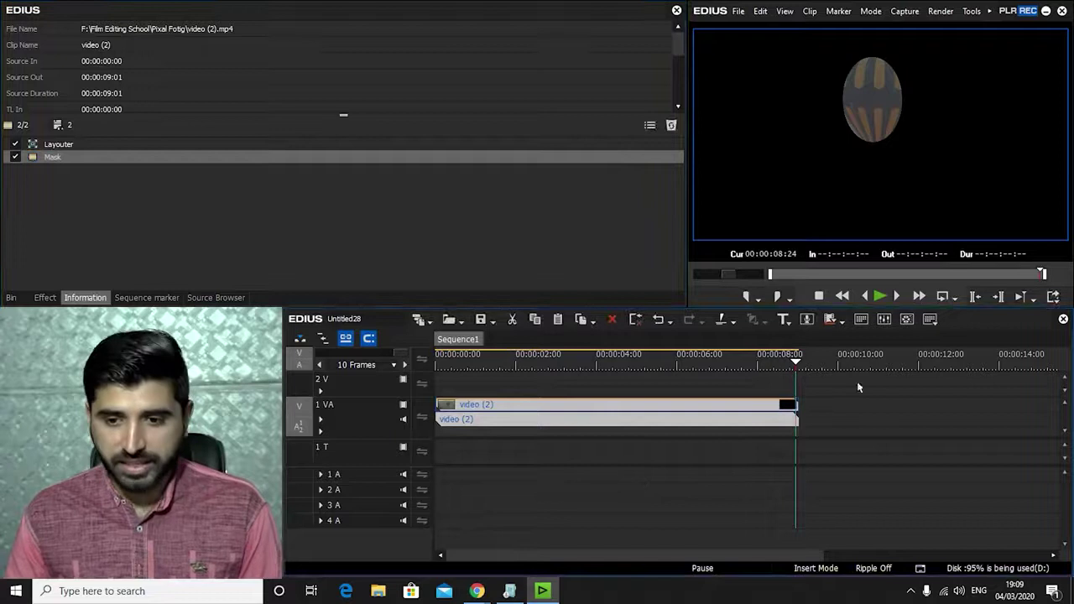
- Move the masked clip to track 2 V and paste a copy on track 1 VA, aligned with the sequence start
{"action": "left_click", "coordinate": [883, 382]}
{"action": "left_click_drag", "start_coordinate": [717, 416], "coordinate": [716, 392]}
{"action": "key", "text": "ctrl+v"}
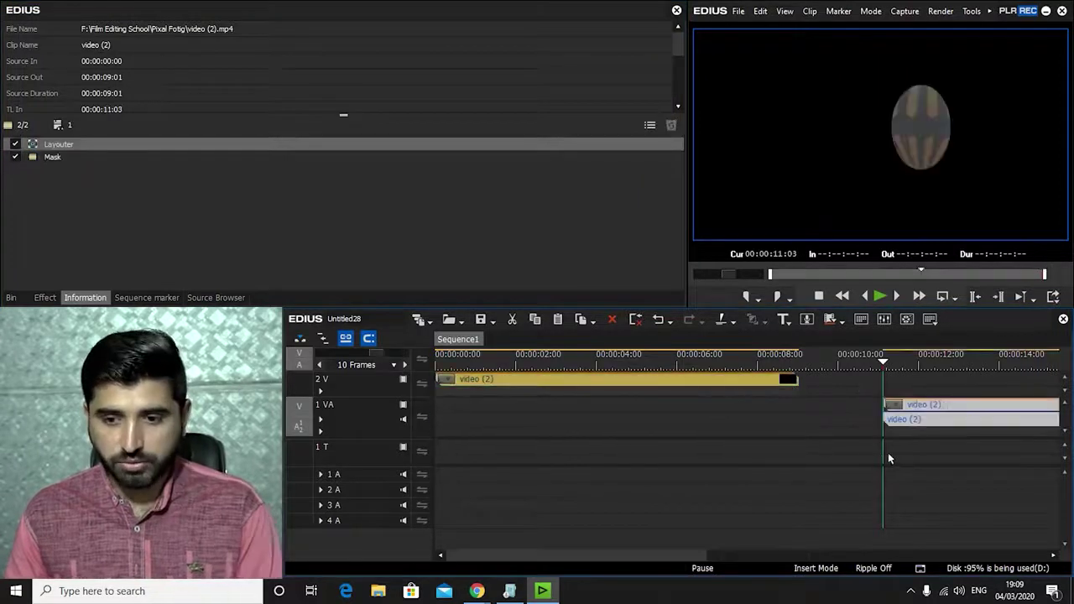
{"action": "left_click_drag", "start_coordinate": [888, 407], "coordinate": [440, 407]}
{"action": "left_click", "coordinate": [694, 417]}
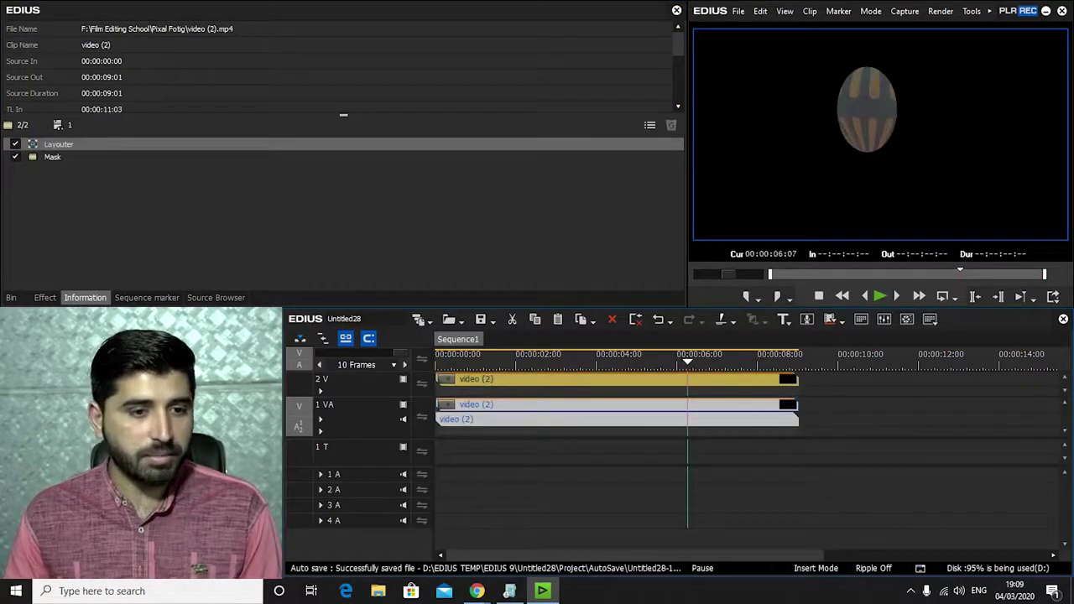
- Remove the Mask filter from the 1 VA copy and check the frame around 00:00:04:12
{"action": "left_click", "coordinate": [62, 158]}
{"action": "key", "text": "Delete"}
{"action": "left_click", "coordinate": [616, 368]}
{"action": "left_click", "coordinate": [617, 408]}
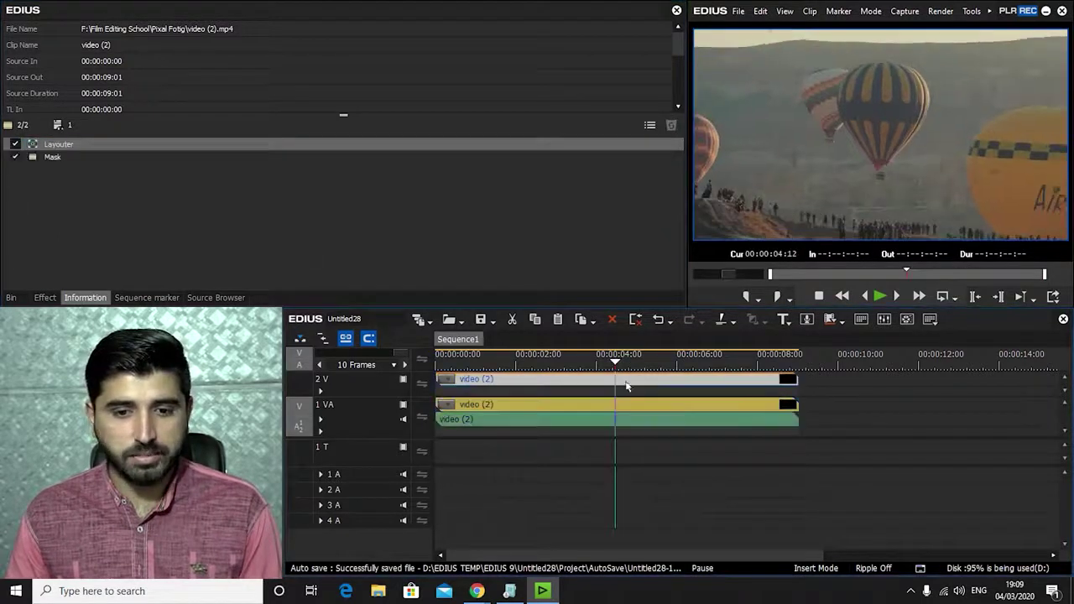
- Apply the Monotone color correction filter to the masked clip on track 2 V
{"action": "left_click", "coordinate": [45, 298]}
{"action": "left_click", "coordinate": [81, 78]}
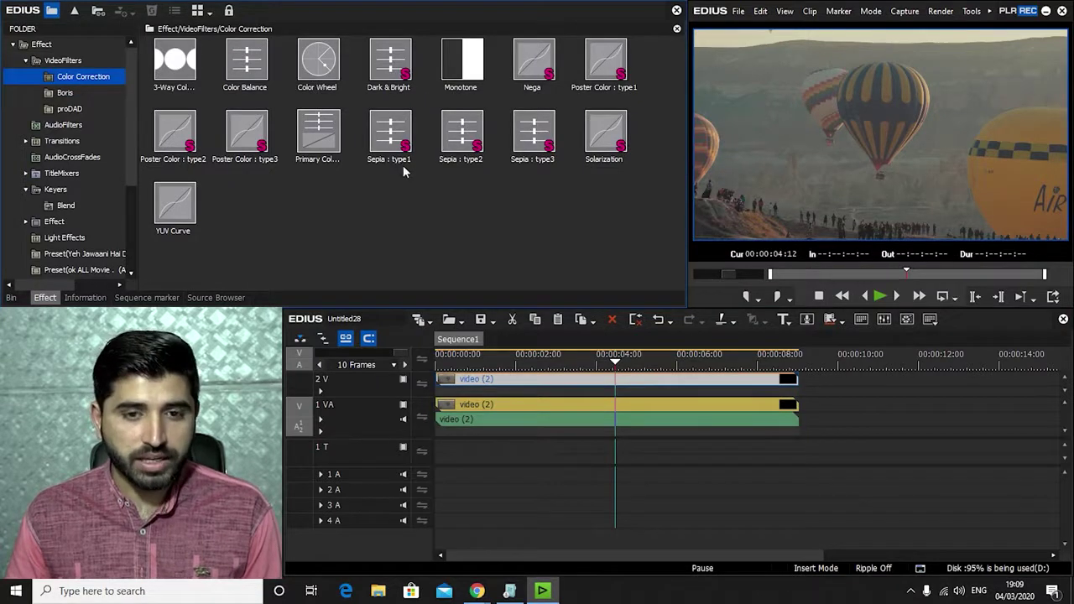
{"action": "left_click_drag", "start_coordinate": [462, 63], "coordinate": [646, 377]}
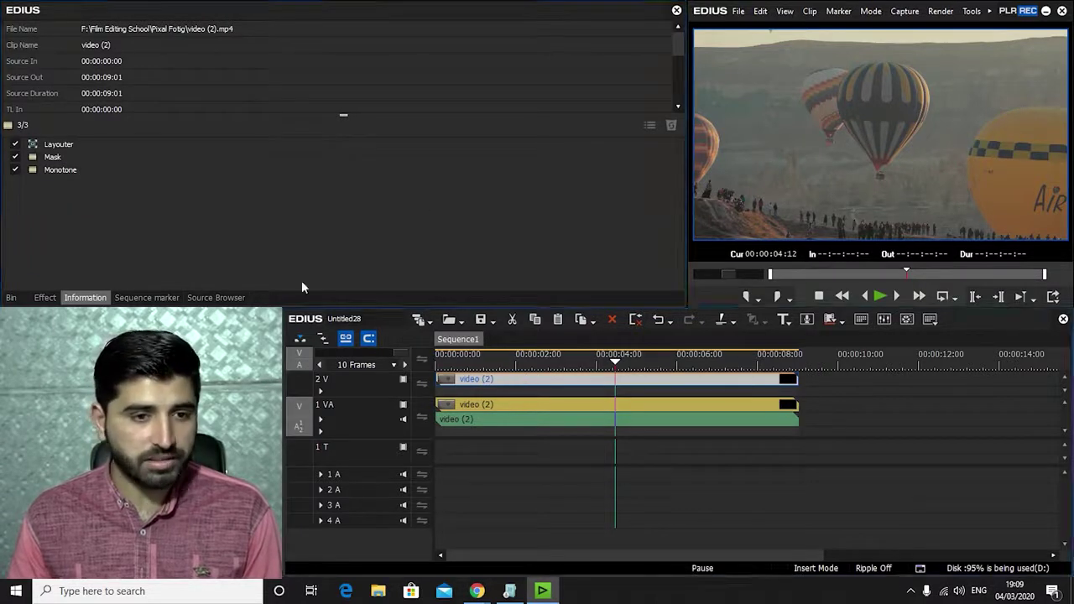
- Give the 2 V clip's mask a 250 px soft edge and move its ellipse to about X 214.7, Y -58.4 px
{"action": "double_click", "coordinate": [53, 157]}
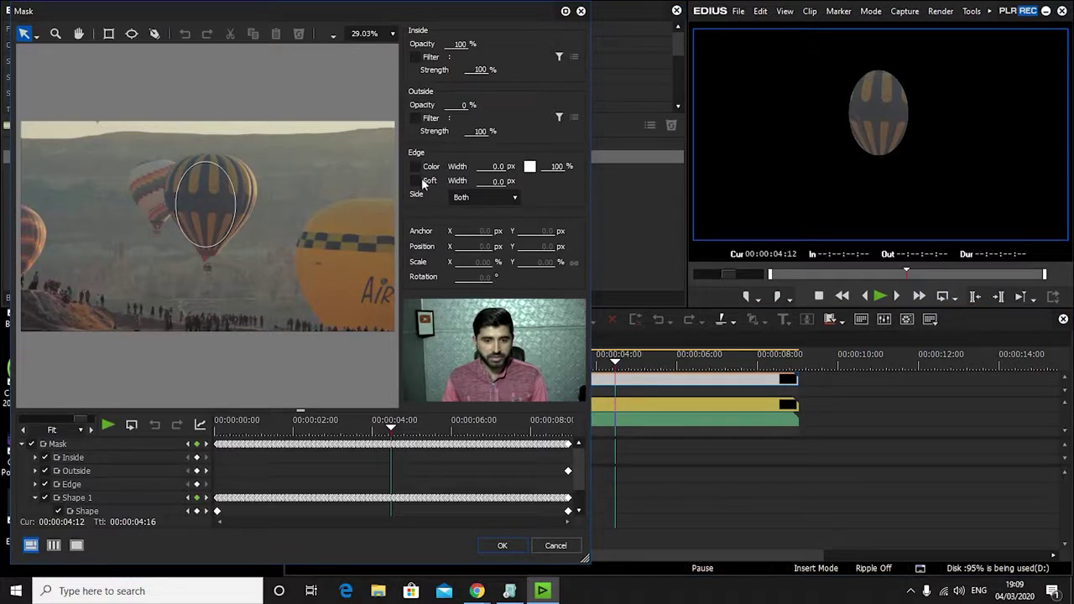
{"action": "left_click", "coordinate": [495, 182]}
{"action": "type", "text": "250"}
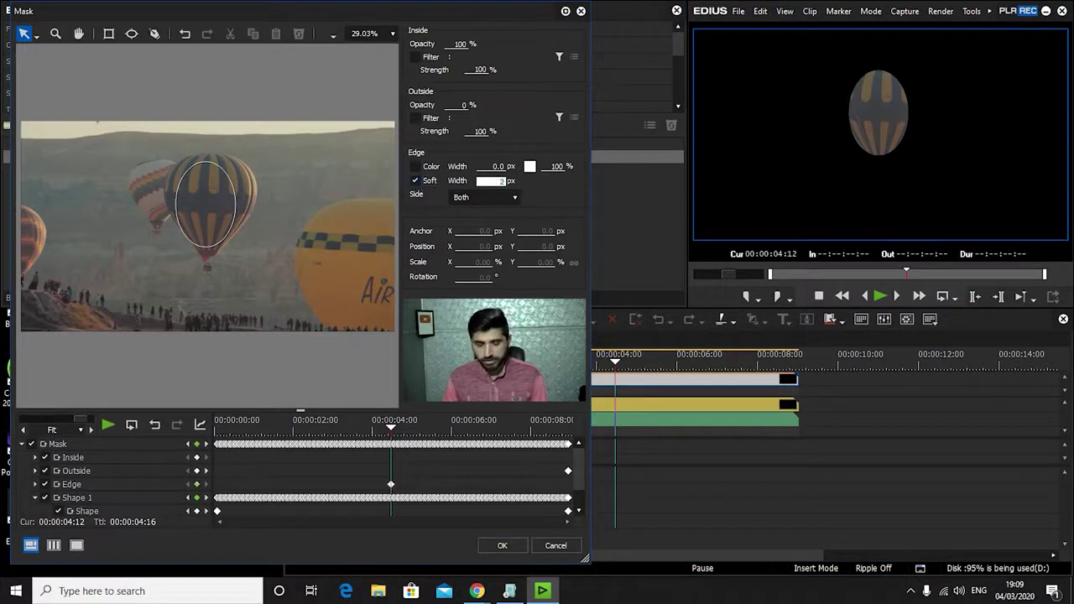
{"action": "key", "text": "Return"}
{"action": "left_click", "coordinate": [210, 207]}
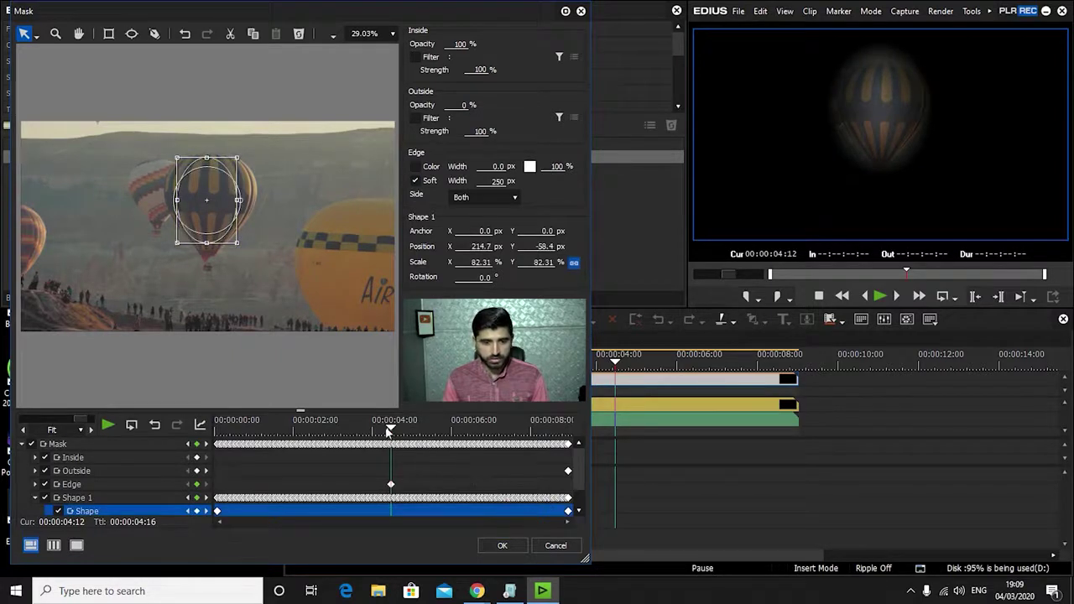
- Check the balloon mask near the clip's start, apply the mask settings and play the sequence from about 00:00:01:00
{"action": "left_click_drag", "start_coordinate": [391, 428], "coordinate": [182, 459]}
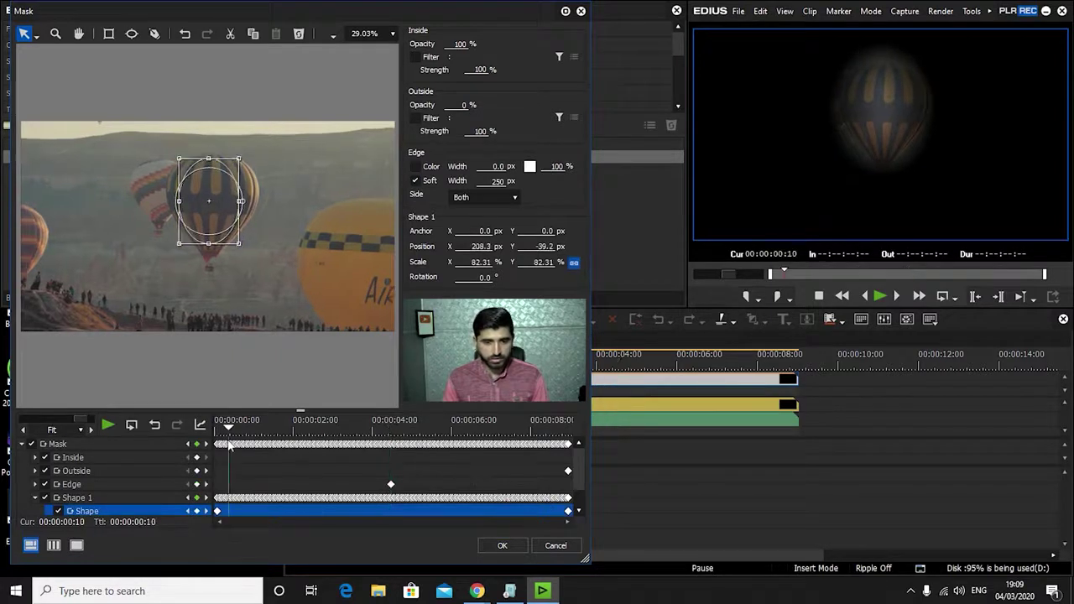
{"action": "left_click", "coordinate": [502, 546]}
{"action": "left_click_drag", "start_coordinate": [636, 355], "coordinate": [476, 356]}
{"action": "key", "text": "space"}
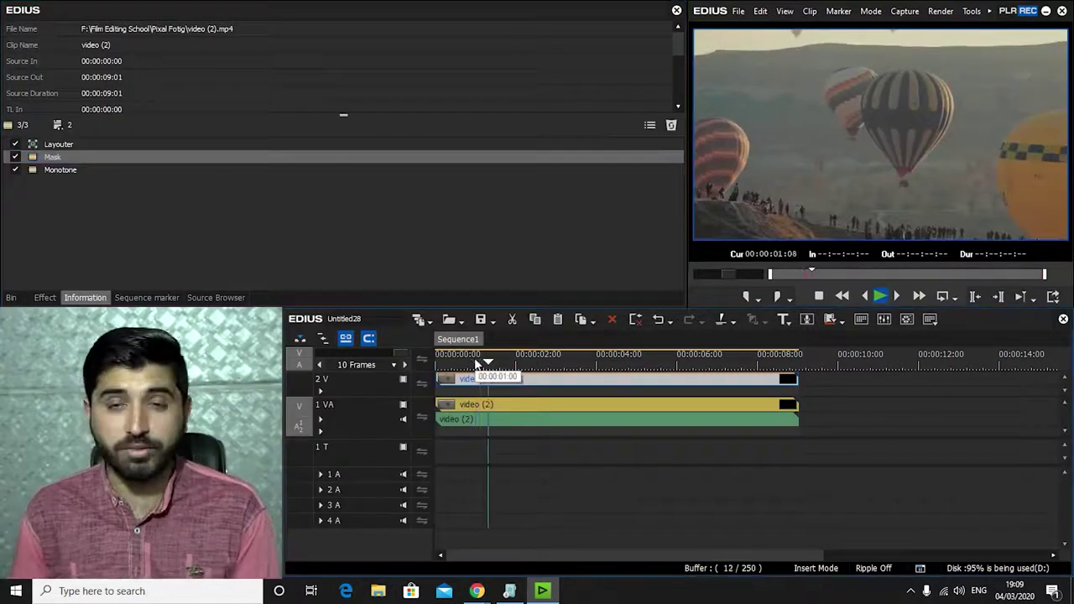
{"action": "key", "text": "space"}
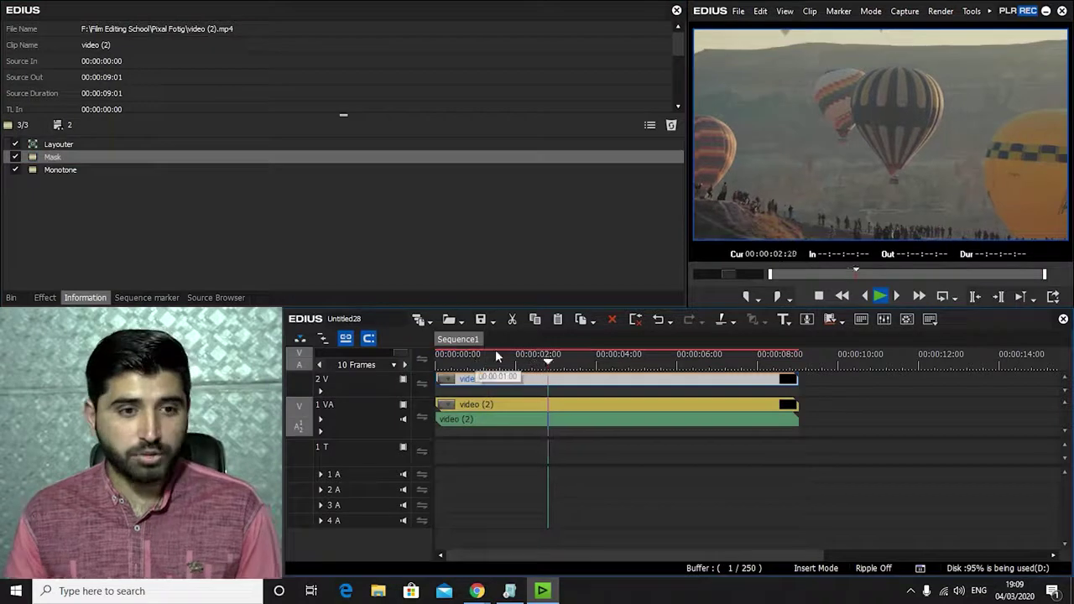
- Tint the masked balloon green by setting its Monotone V value to 77, and preview from the sequence start
{"action": "double_click", "coordinate": [61, 172]}
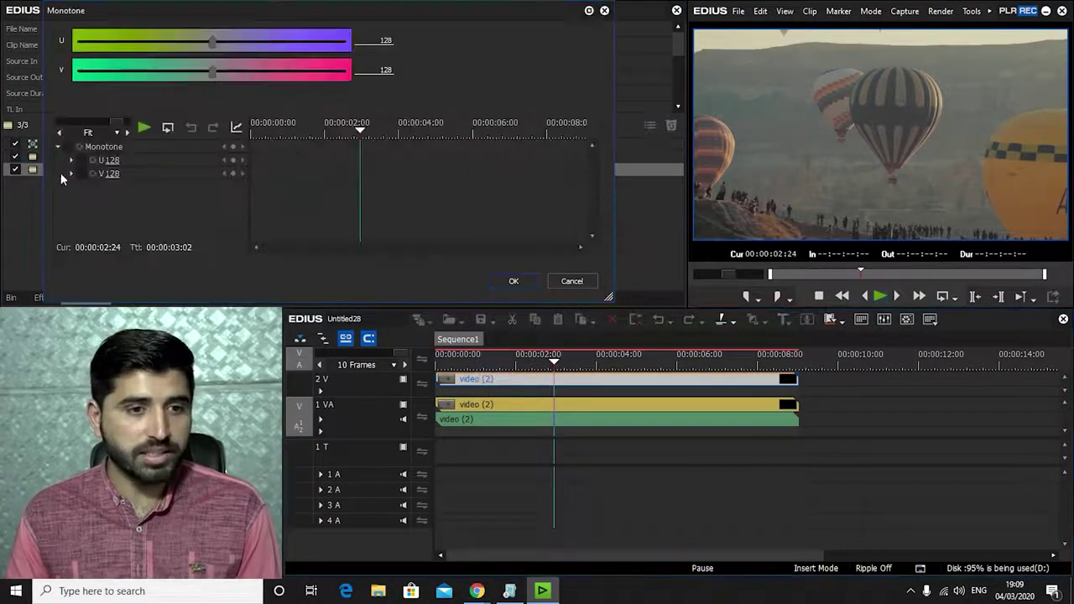
{"action": "left_click_drag", "start_coordinate": [211, 78], "coordinate": [171, 78]}
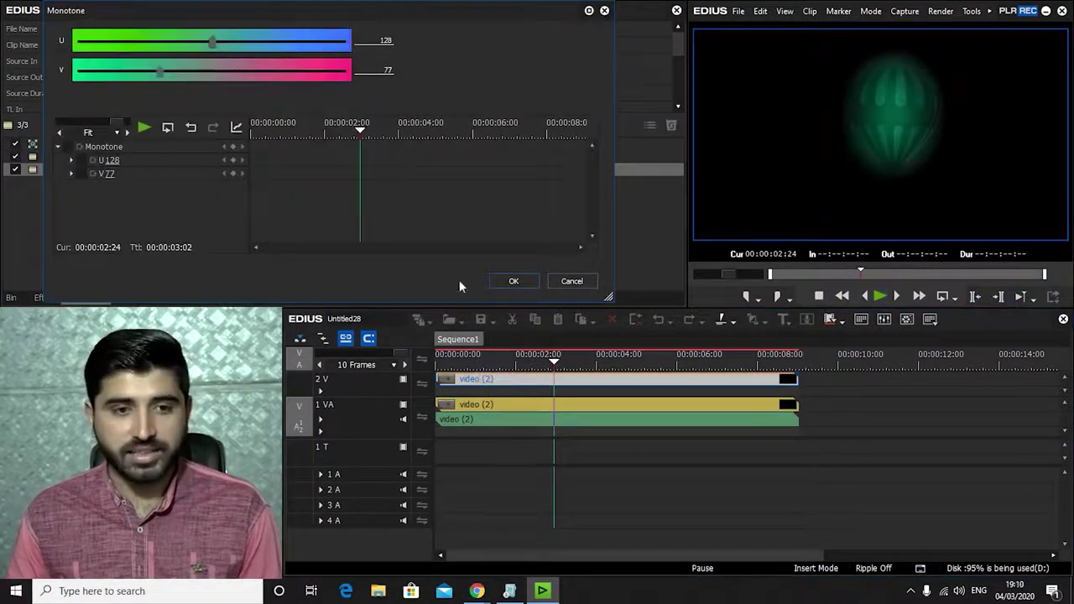
{"action": "left_click", "coordinate": [514, 281]}
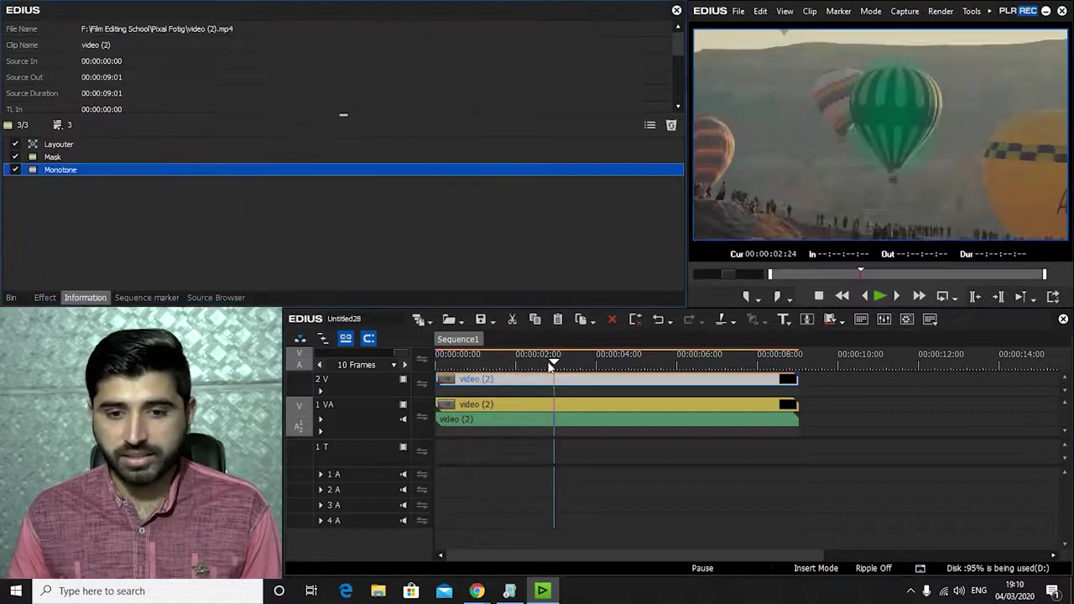
{"action": "key", "text": "Home"}
{"action": "key", "text": "space"}
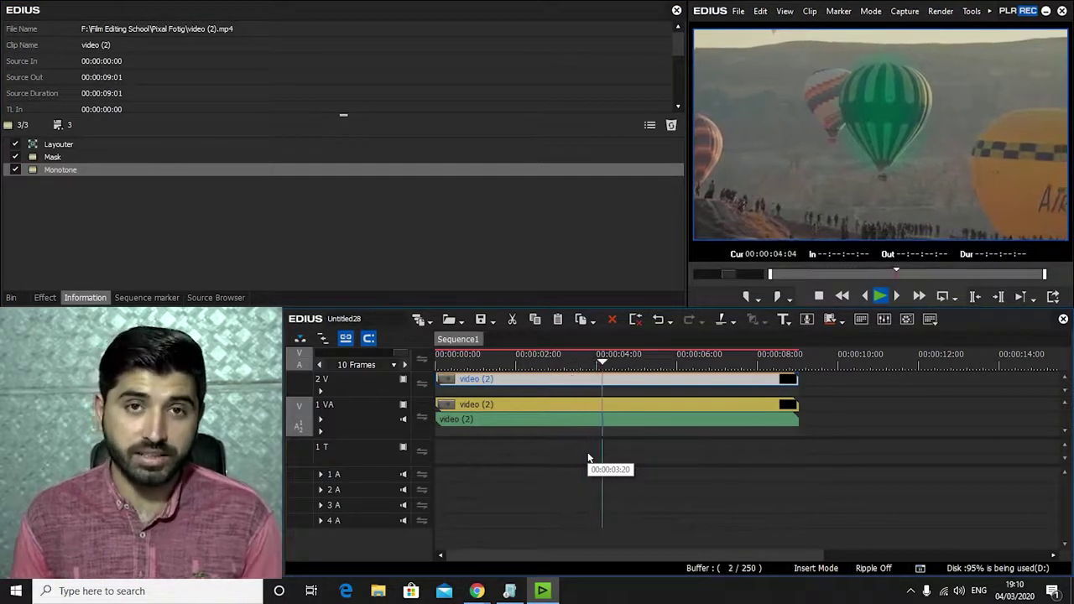
{"action": "key", "text": "space"}
- Try the People - 3626 clip on track 1 VA after the balloon clip, and delete it
{"action": "left_click", "coordinate": [11, 298]}
{"action": "left_click_drag", "start_coordinate": [404, 161], "coordinate": [812, 395]}
{"action": "left_click", "coordinate": [879, 366]}
{"action": "key", "text": "Page_Up"}
{"action": "scroll", "coordinate": [609, 418], "scroll_direction": "down", "scroll_amount": 2}
{"action": "scroll", "coordinate": [625, 417], "scroll_direction": "up", "scroll_amount": 2}
{"action": "key", "text": "space"}
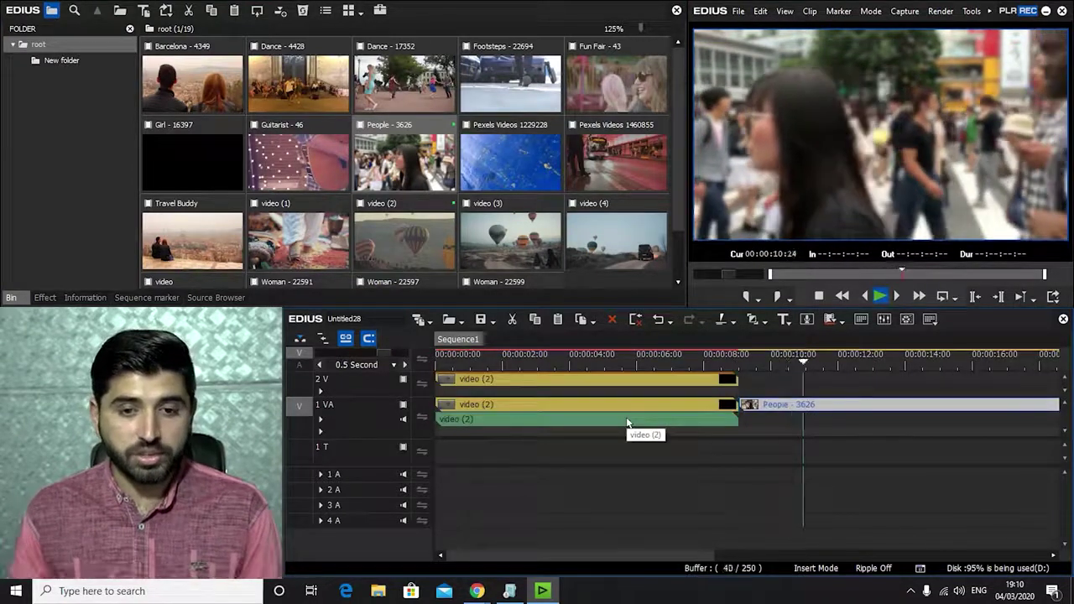
{"action": "left_click", "coordinate": [855, 481]}
{"action": "left_click", "coordinate": [521, 406]}
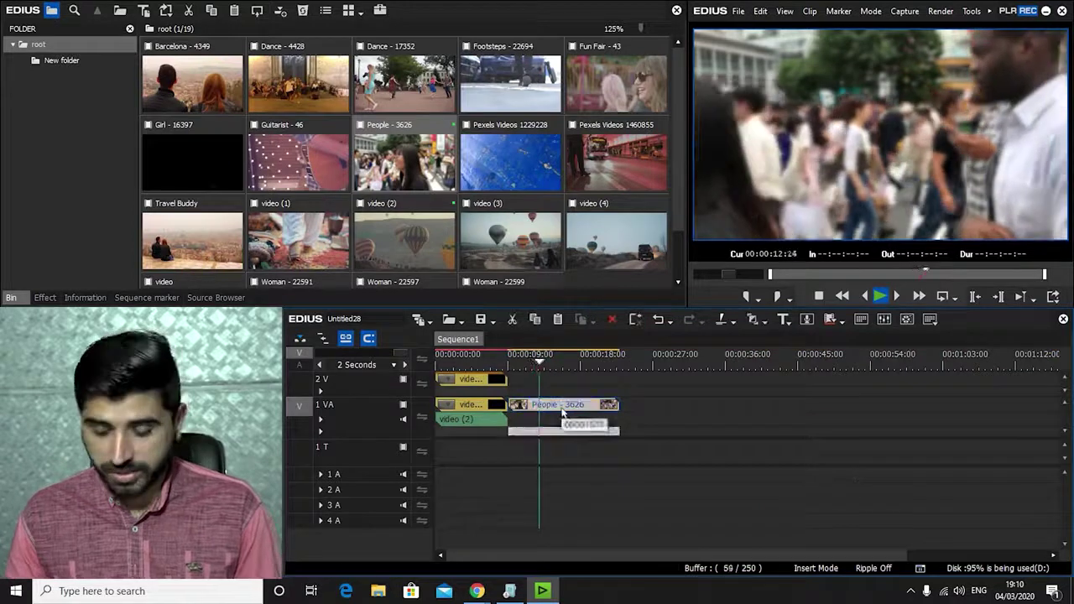
{"action": "key", "text": "Delete"}
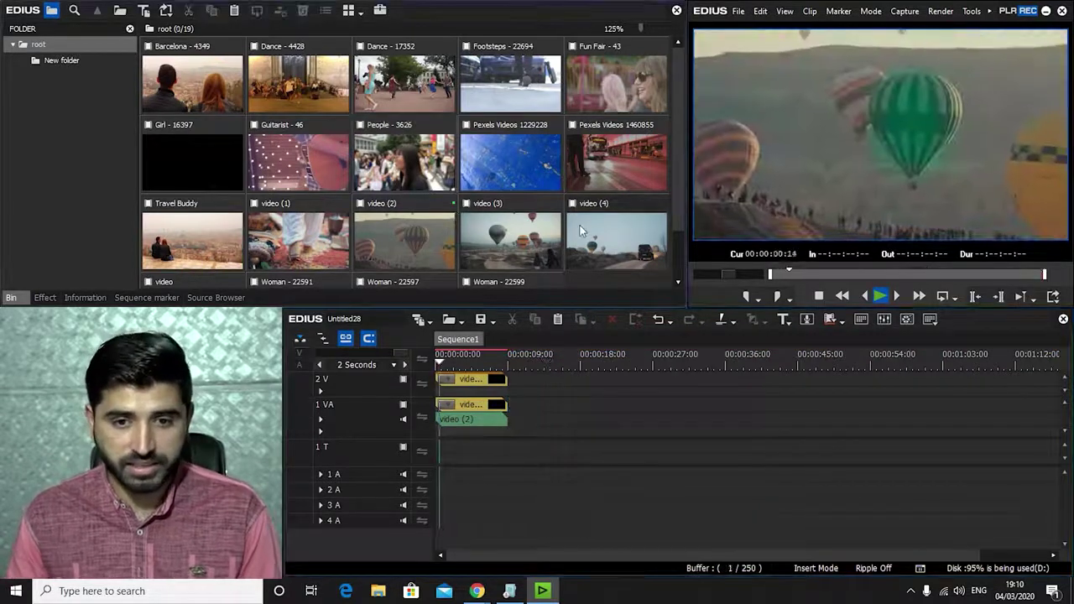
- Place the Fun Fair - 43 clip on track 1 VA directly after the balloon clip and go to its first frame
{"action": "left_click_drag", "start_coordinate": [671, 378], "coordinate": [514, 408]}
{"action": "left_click", "coordinate": [528, 361]}
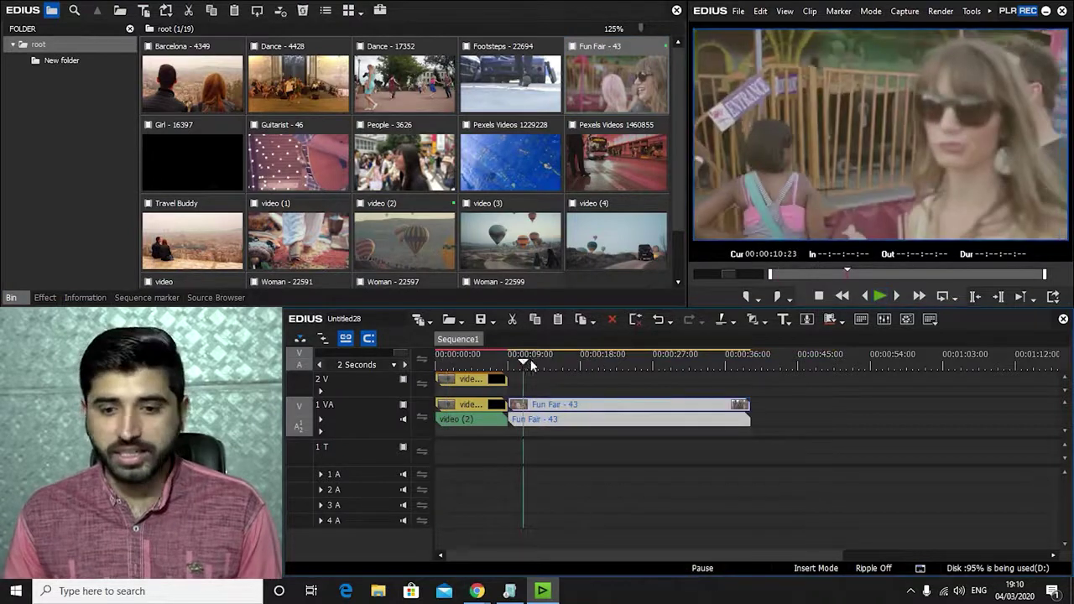
{"action": "scroll", "coordinate": [575, 368], "scroll_direction": "up", "scroll_amount": 2}
{"action": "key", "text": "Page_Up"}
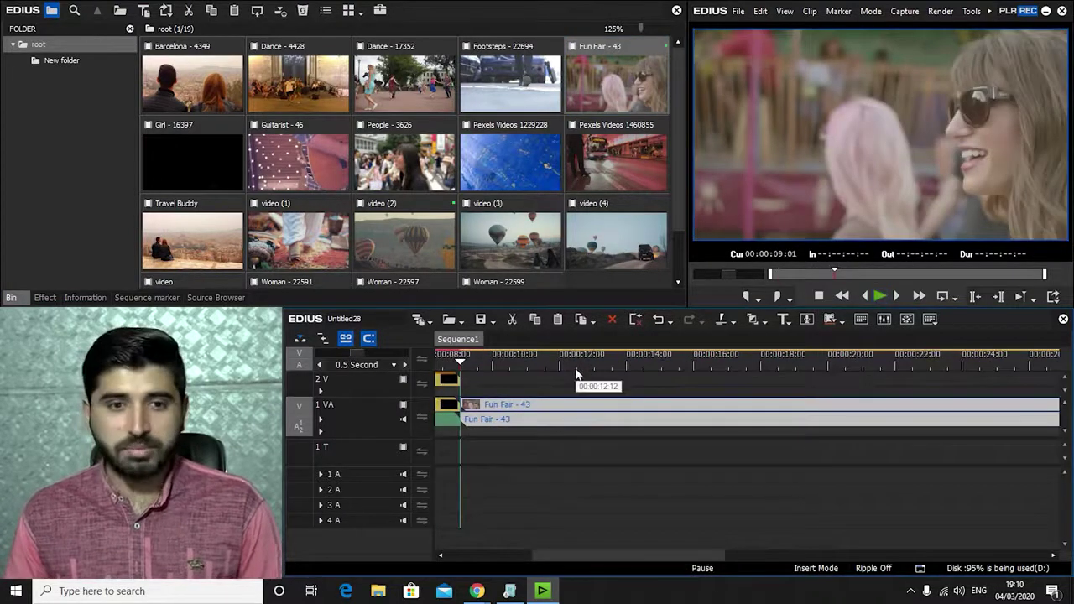
- Apply the Color Wheel color correction filter to the Fun Fair - 43 clip
{"action": "left_click", "coordinate": [45, 297]}
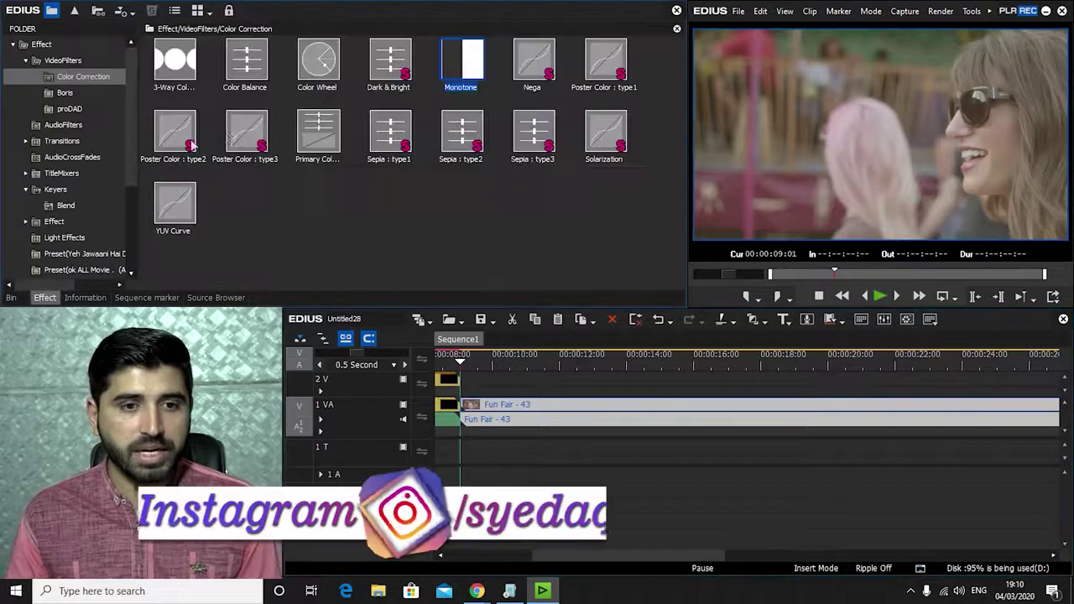
{"action": "left_click", "coordinate": [318, 67]}
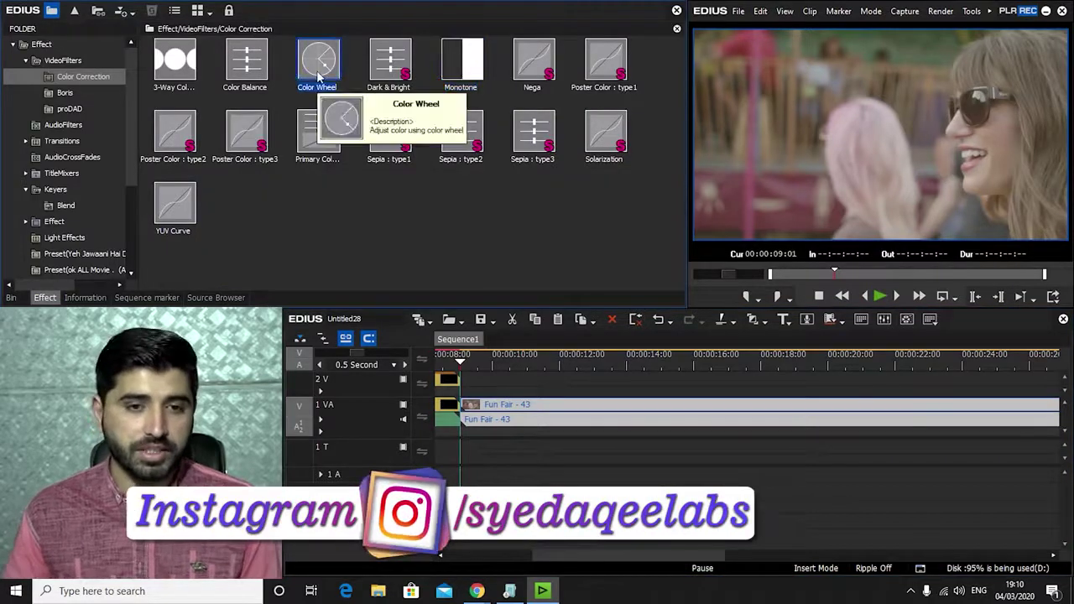
{"action": "left_click_drag", "start_coordinate": [323, 60], "coordinate": [529, 406]}
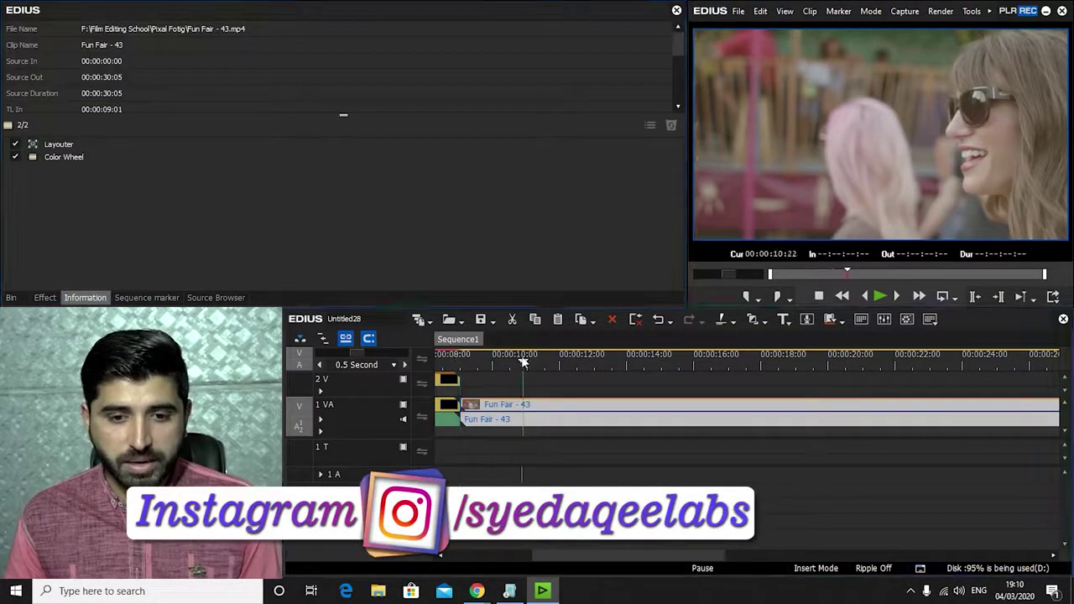
- Set the Fun Fair clip's Color Wheel to Bright -14 and Contrast 5, with the dialog clear of the preview
{"action": "double_click", "coordinate": [82, 161]}
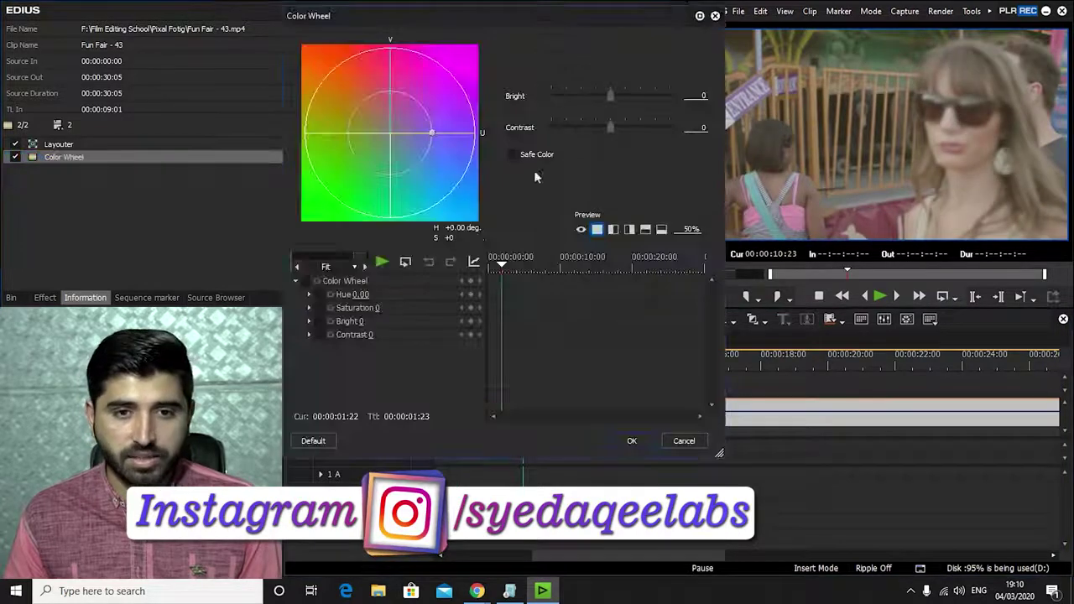
{"action": "left_click_drag", "start_coordinate": [481, 21], "coordinate": [554, 115]}
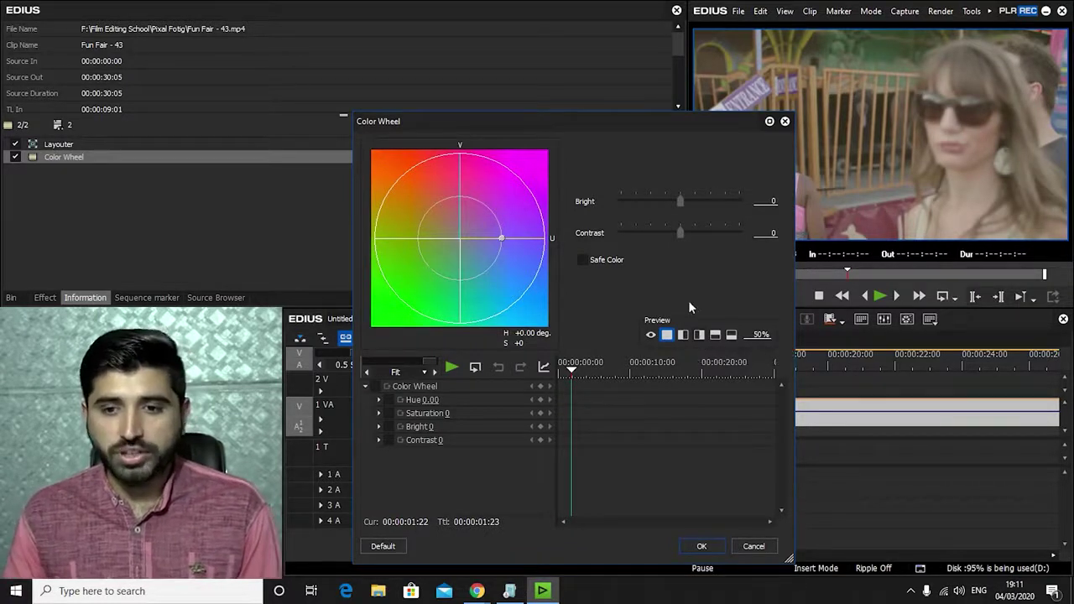
{"action": "left_click_drag", "start_coordinate": [681, 201], "coordinate": [675, 201]}
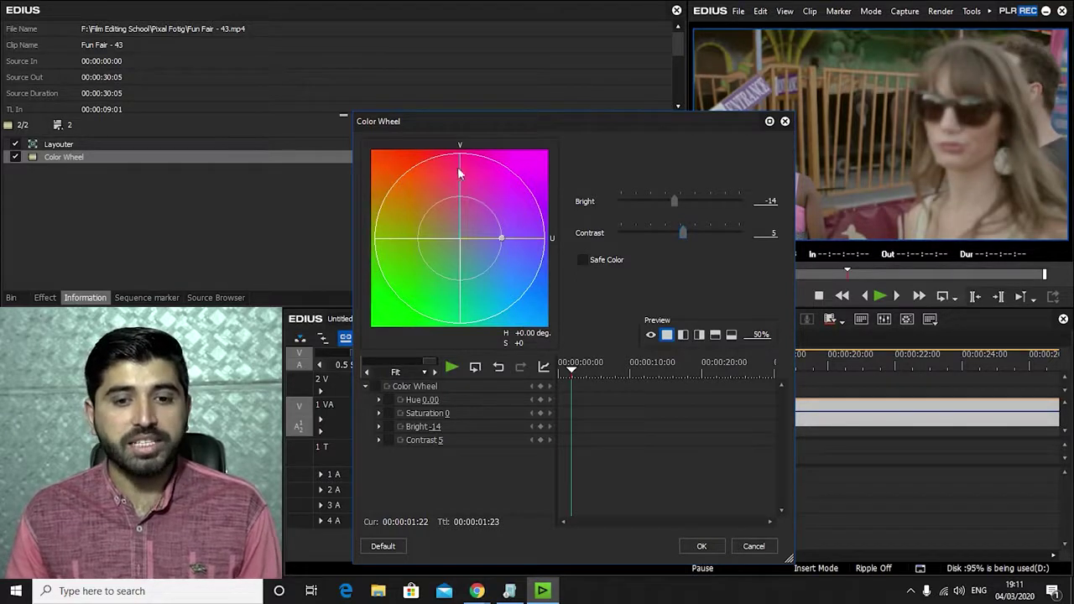
- Test the Color Wheel saturation at 13 and -128, and apply it at 25
{"action": "left_click_drag", "start_coordinate": [446, 412], "coordinate": [465, 417]}
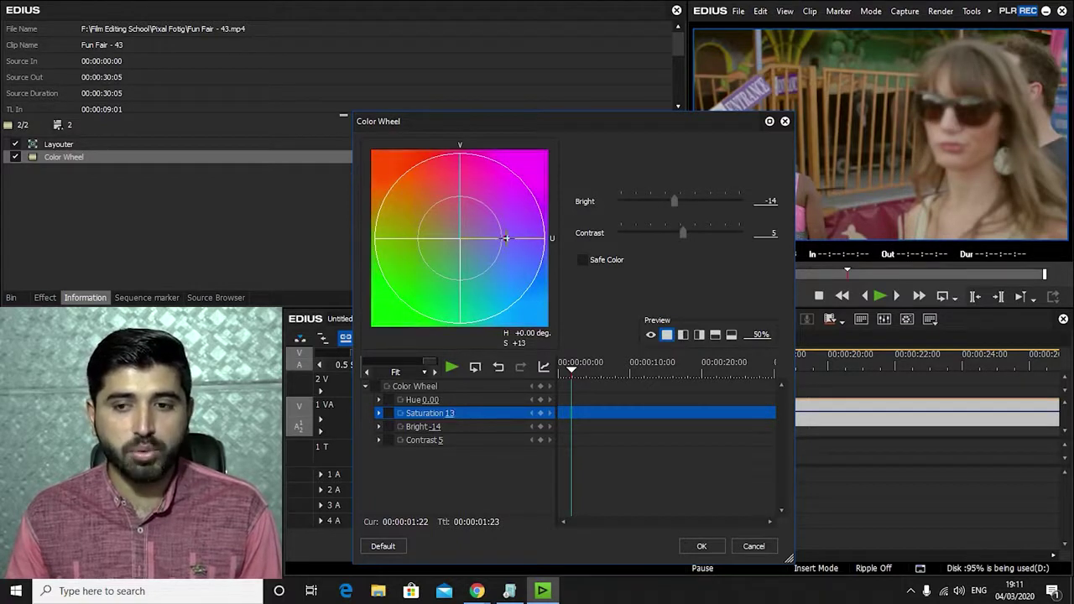
{"action": "left_click_drag", "start_coordinate": [519, 239], "coordinate": [460, 238]}
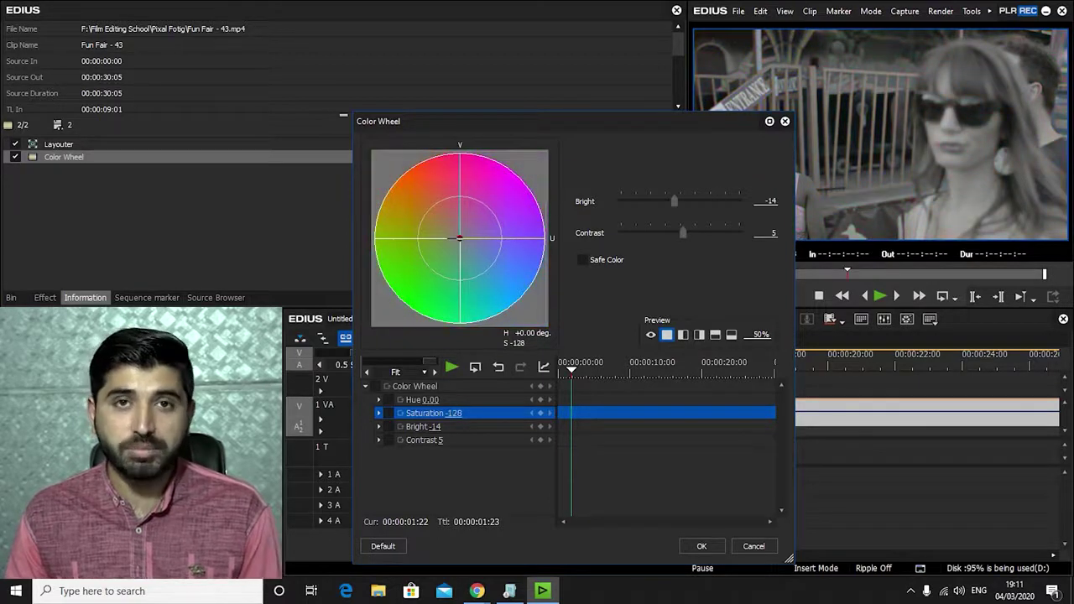
{"action": "left_click_drag", "start_coordinate": [460, 238], "coordinate": [509, 241]}
{"action": "left_click", "coordinate": [714, 549]}
- Compare the Fun Fair clip with the Color Wheel filter off and on around 00:00:09:20
{"action": "left_click_drag", "start_coordinate": [504, 362], "coordinate": [484, 362]}
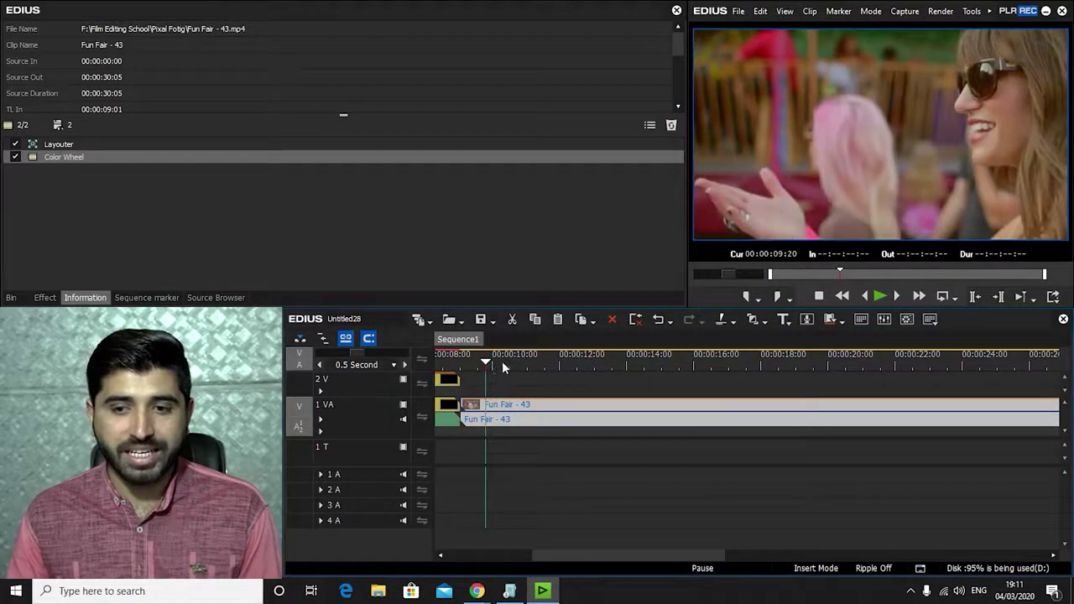
{"action": "left_click", "coordinate": [15, 157]}
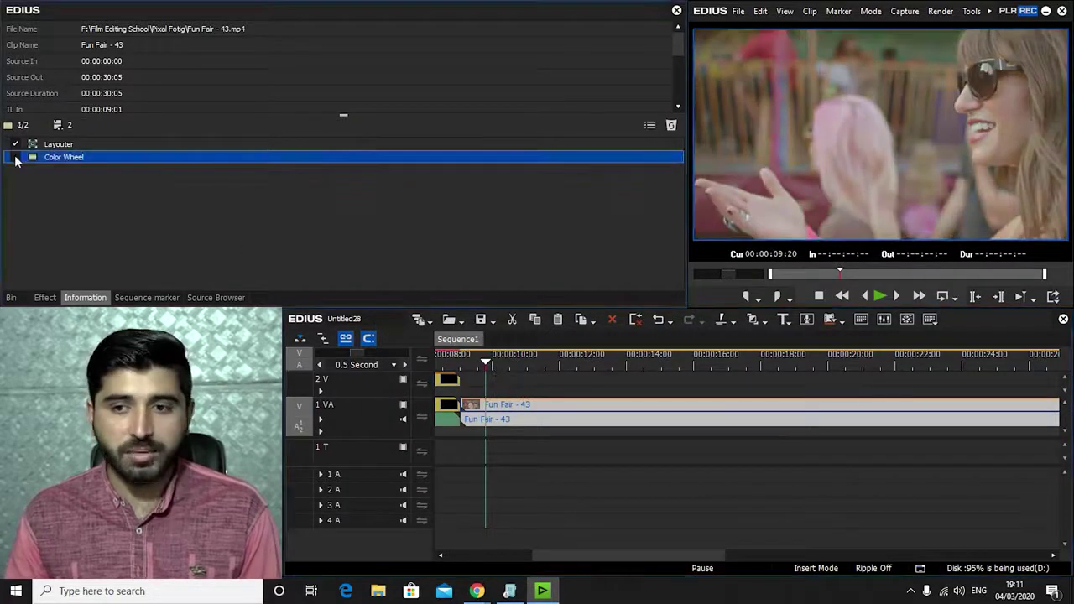
{"action": "left_click", "coordinate": [15, 156]}
{"action": "left_click", "coordinate": [15, 157]}
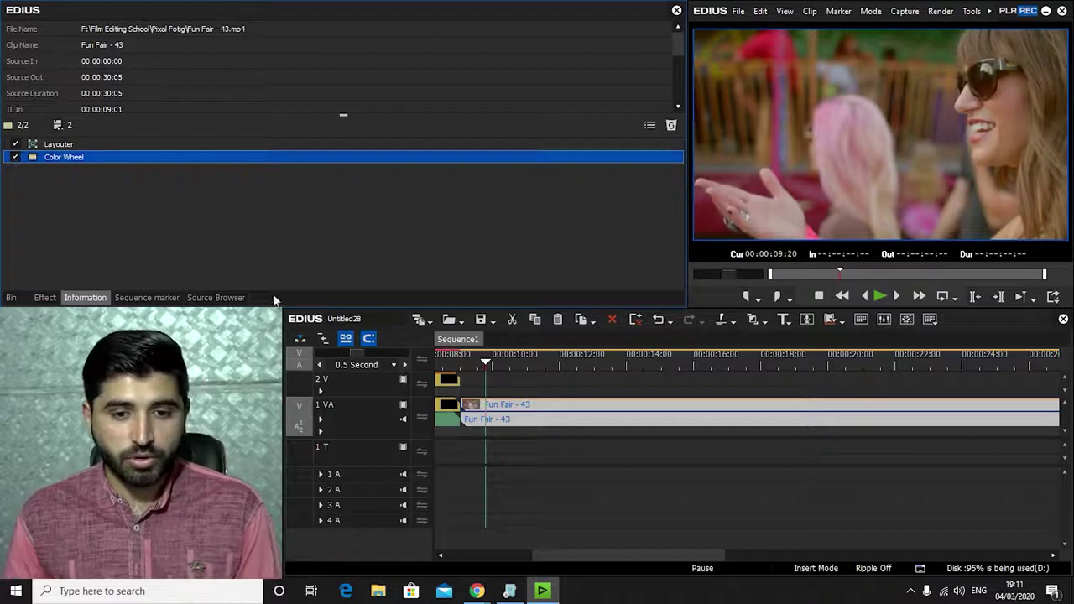
{"action": "left_click_drag", "start_coordinate": [486, 366], "coordinate": [502, 364]}
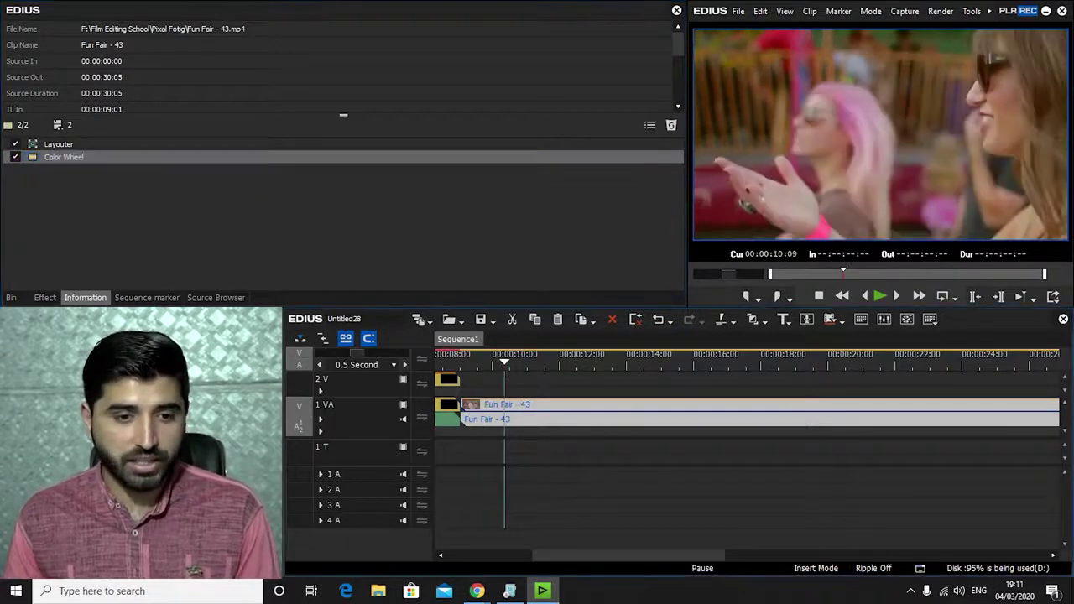
- Place video (2) on track 2 V above the Fun Fair clip and copy the Color Wheel filter onto it
{"action": "left_click", "coordinate": [11, 297]}
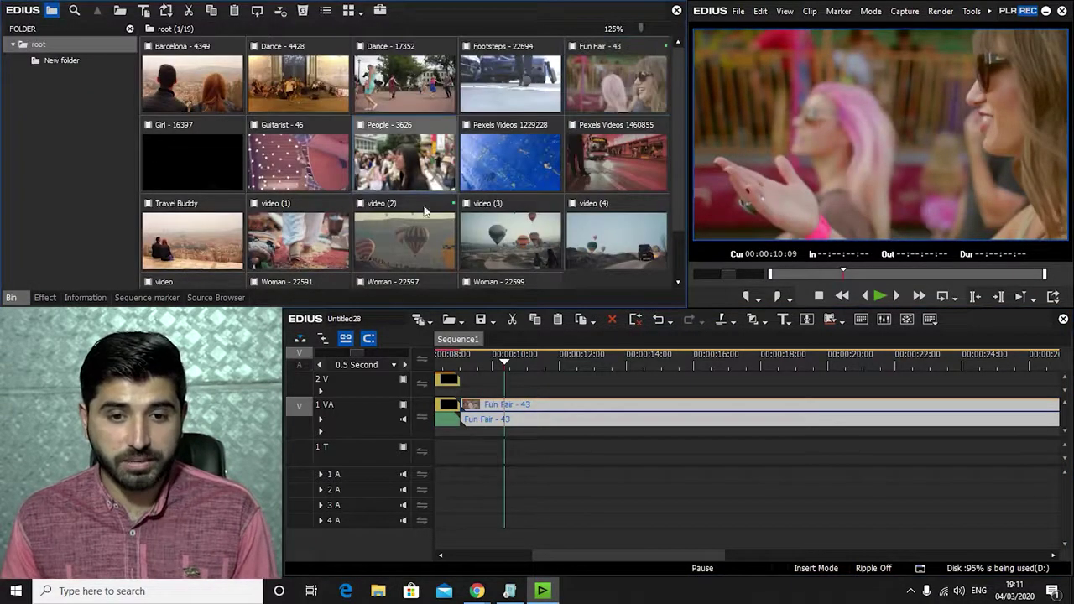
{"action": "left_click_drag", "start_coordinate": [413, 244], "coordinate": [463, 384]}
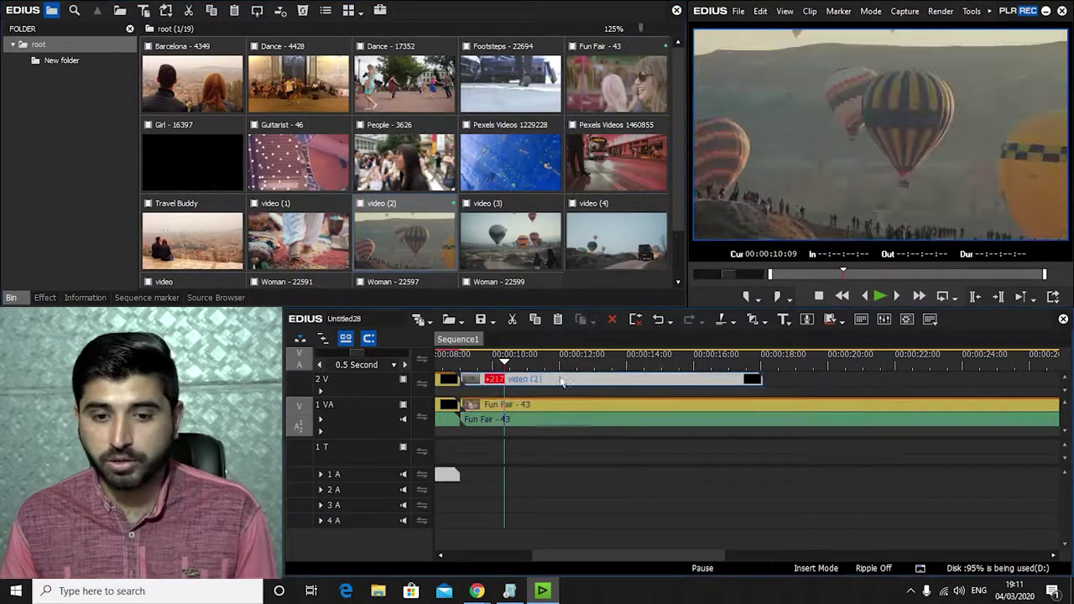
{"action": "left_click", "coordinate": [507, 407]}
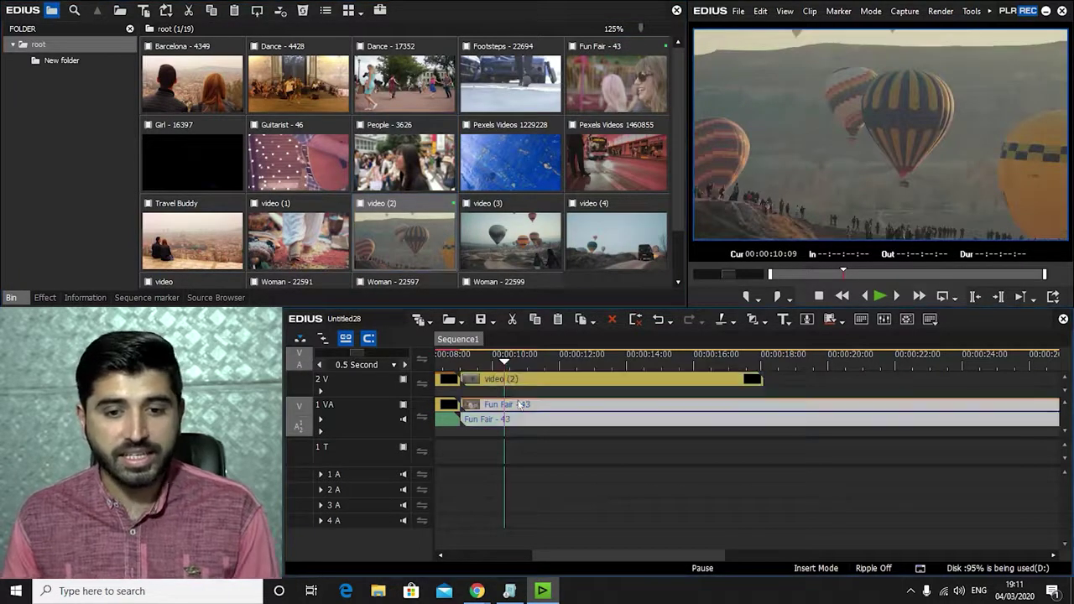
{"action": "left_click", "coordinate": [86, 298]}
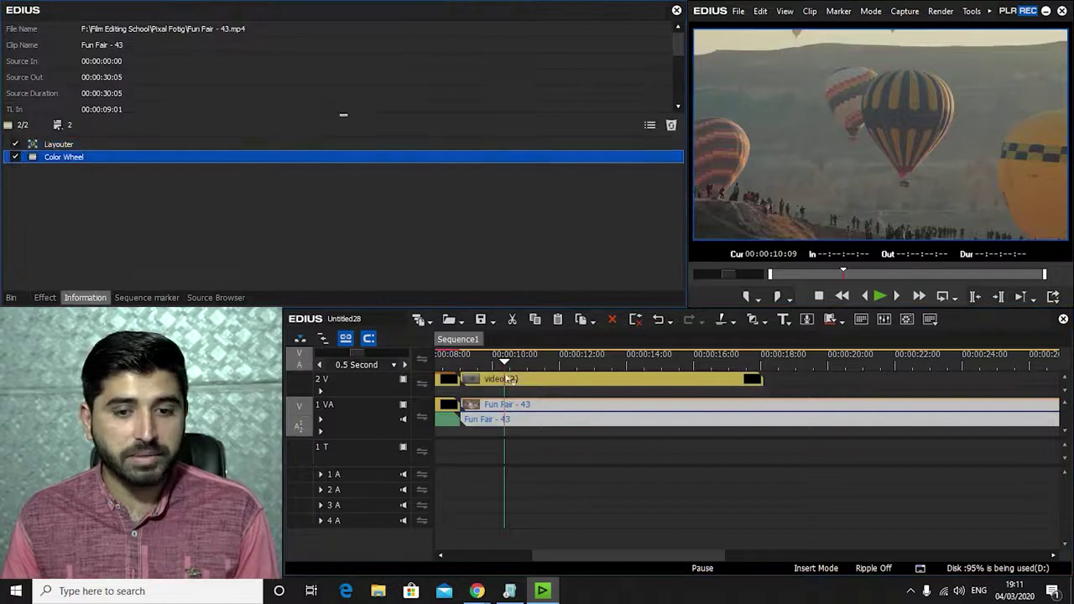
{"action": "left_click", "coordinate": [538, 382]}
{"action": "left_click_drag", "start_coordinate": [505, 364], "coordinate": [604, 371]}
- Enable keyframing for the 2 V balloon clip's Color Wheel and rotate the hue to -174.58 degrees at its start
{"action": "double_click", "coordinate": [76, 158]}
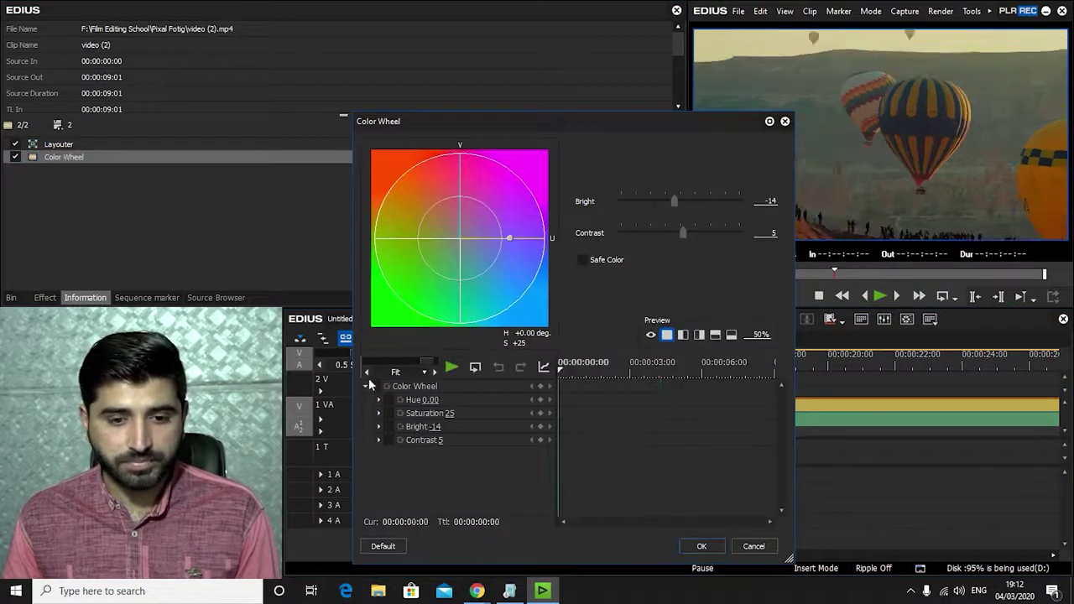
{"action": "left_click", "coordinate": [376, 386]}
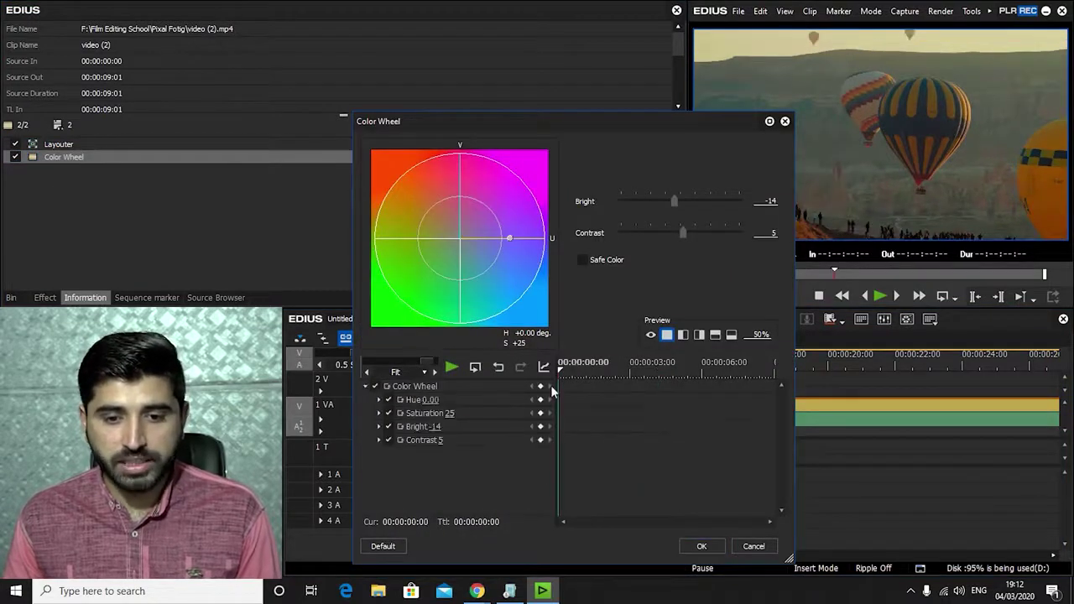
{"action": "left_click", "coordinate": [367, 386]}
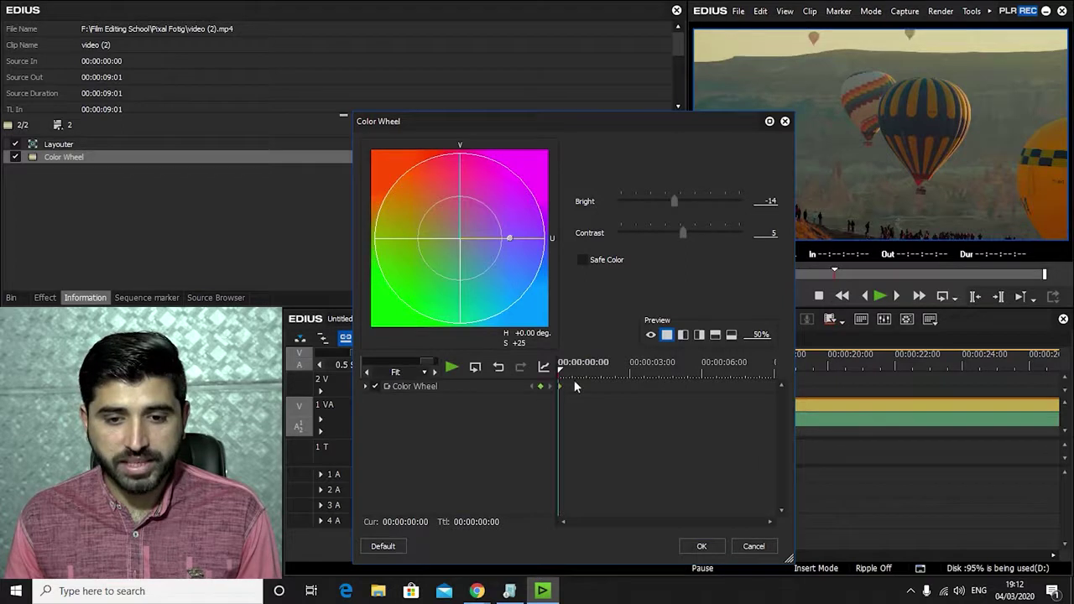
{"action": "left_click_drag", "start_coordinate": [462, 182], "coordinate": [463, 322]}
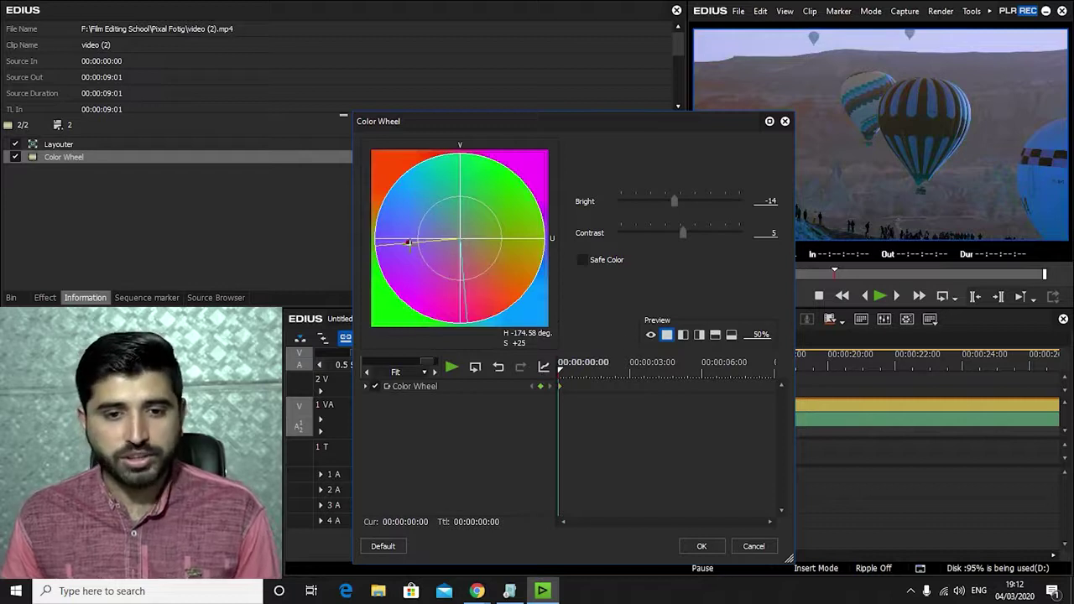
{"action": "left_click_drag", "start_coordinate": [409, 244], "coordinate": [520, 236]}
- Add a Color Wheel keyframe at the clip's end, 00:00:09:01, with hue -3.33 degrees and saturation -128
{"action": "left_click_drag", "start_coordinate": [574, 377], "coordinate": [773, 376]}
{"action": "mouse_move", "coordinate": [466, 308]}
{"action": "left_mouse_down"}
{"action": "mouse_move", "coordinate": [534, 306]}
{"action": "mouse_move", "coordinate": [528, 180]}
{"action": "mouse_move", "coordinate": [470, 173]}
{"action": "mouse_move", "coordinate": [470, 227]}
{"action": "mouse_move", "coordinate": [496, 241]}
{"action": "mouse_move", "coordinate": [465, 281]}
{"action": "mouse_move", "coordinate": [412, 243]}
{"action": "left_mouse_up"}
{"action": "mouse_move", "coordinate": [478, 317]}
{"action": "left_mouse_down"}
{"action": "mouse_move", "coordinate": [420, 261]}
{"action": "mouse_move", "coordinate": [506, 242]}
{"action": "mouse_move", "coordinate": [393, 227]}
{"action": "left_mouse_up"}
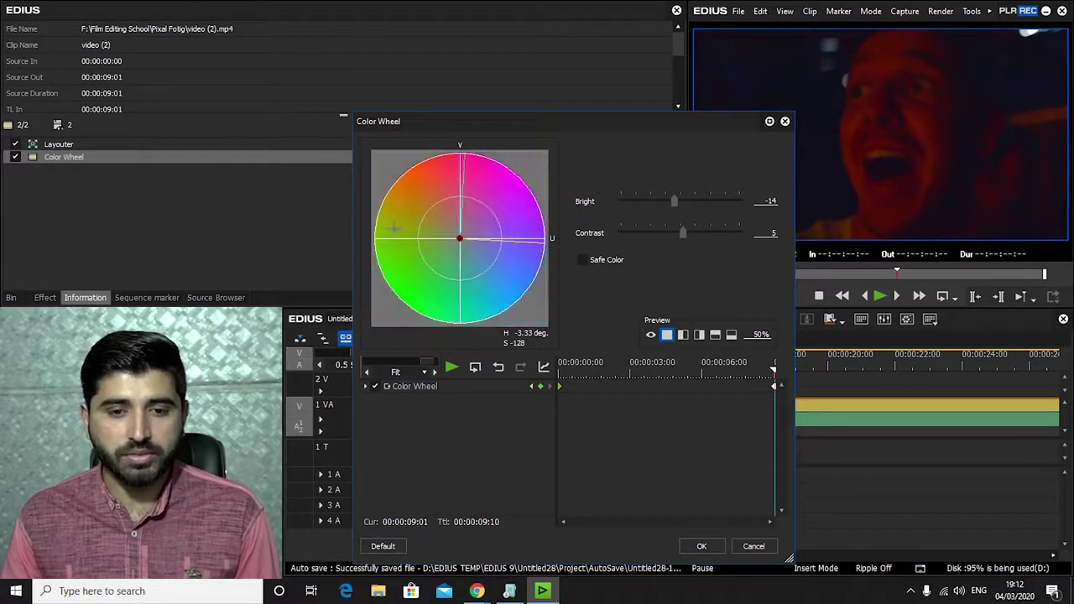
- Set the saturation of the Color Wheel keyframe at 00:00:00:00 to about 9
{"action": "left_click_drag", "start_coordinate": [759, 371], "coordinate": [436, 357]}
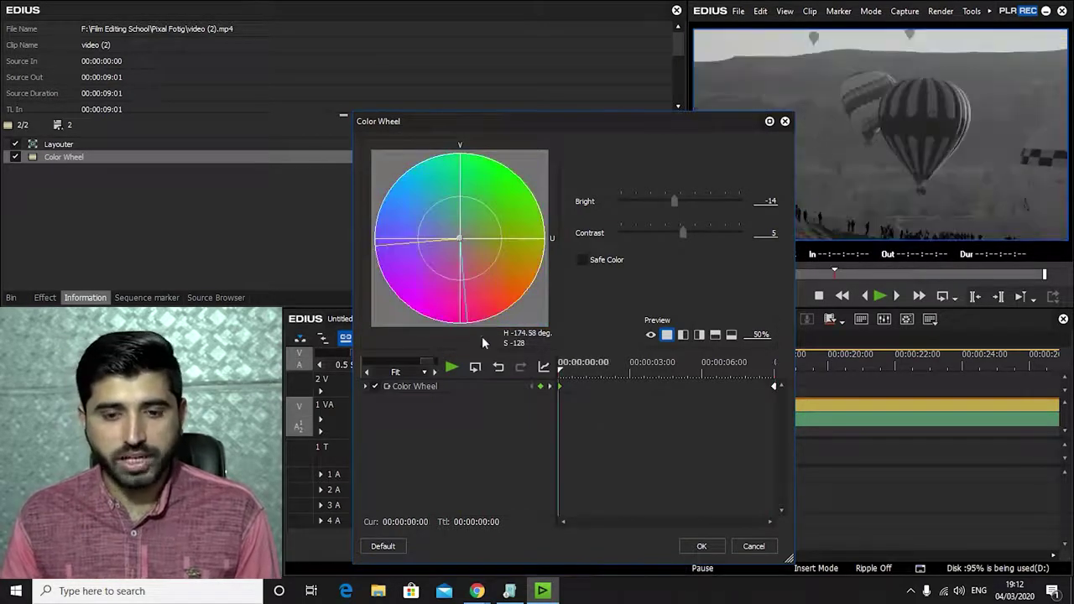
{"action": "left_click_drag", "start_coordinate": [460, 239], "coordinate": [414, 242]}
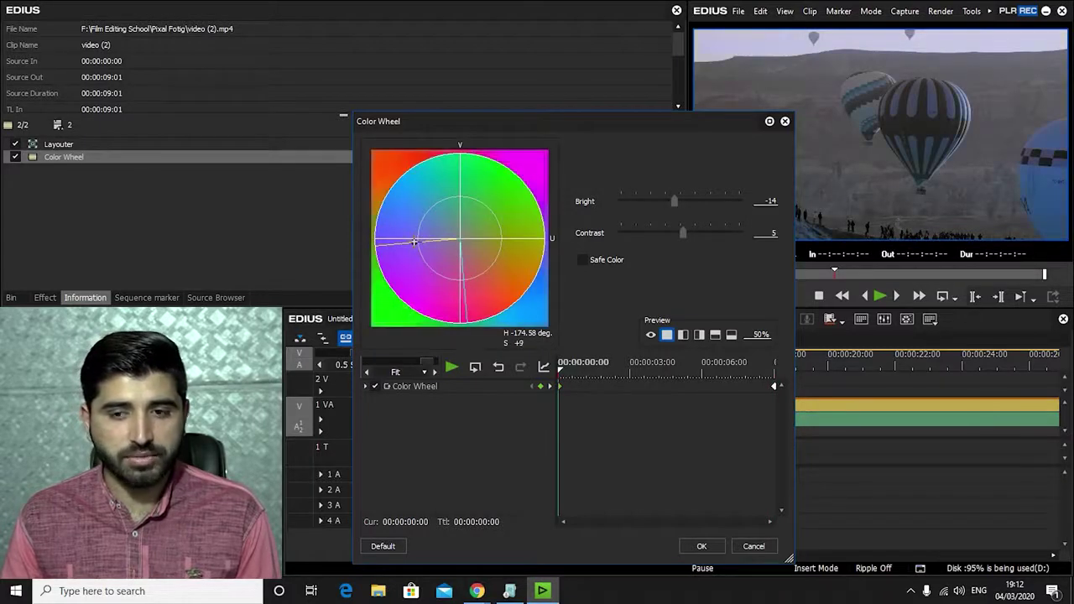
- Apply the Color Wheel keyframes and play back the 2 V balloon clip to review the color animation
{"action": "left_click", "coordinate": [702, 546]}
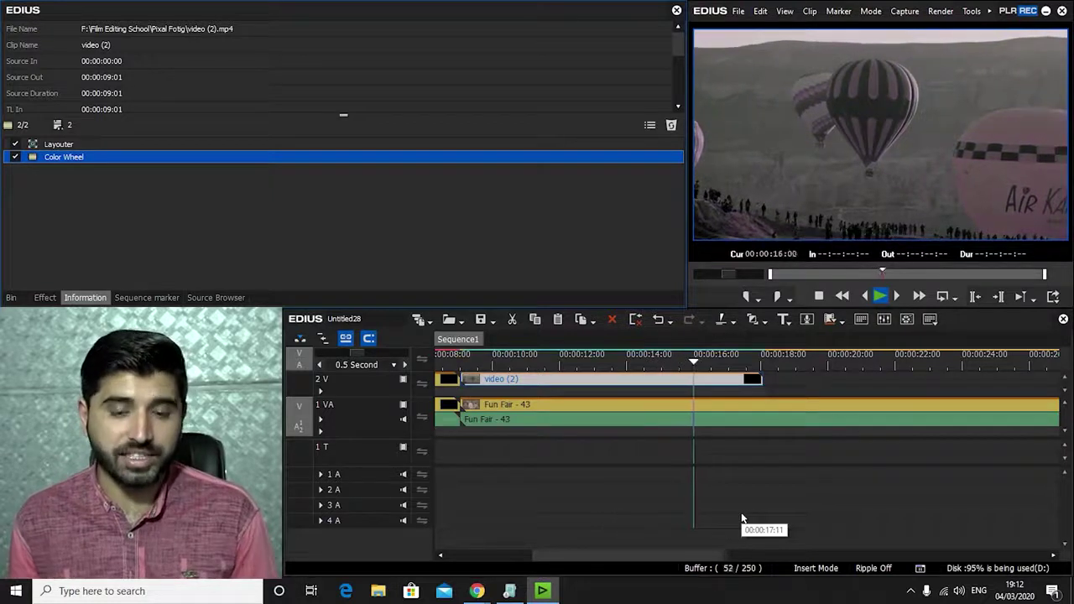
{"action": "left_click", "coordinate": [810, 542]}
{"action": "key", "text": "ctrl+0"}
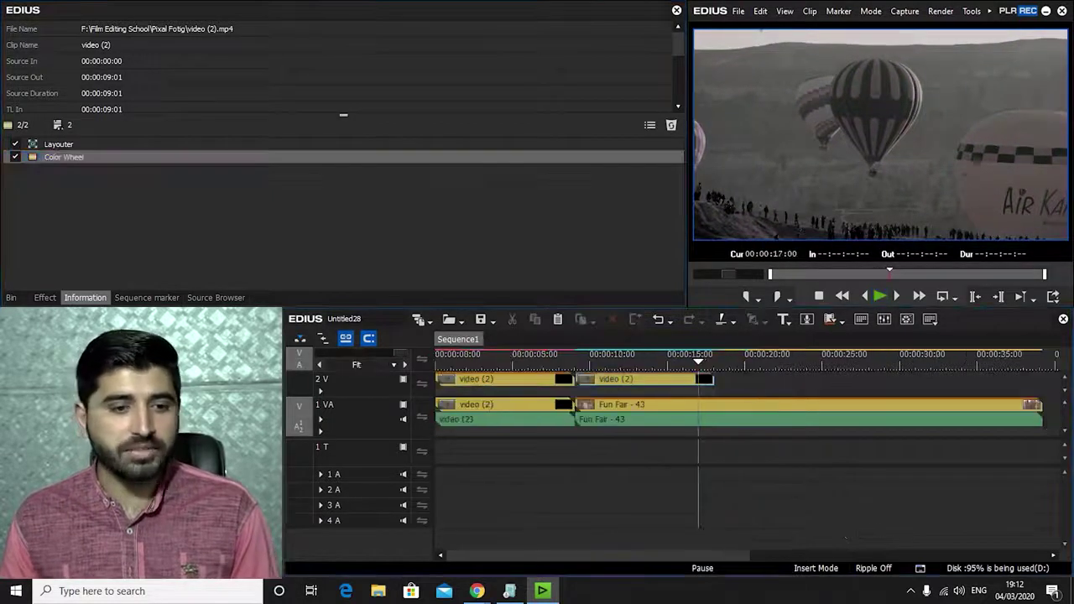
- Place clip C0011 from New folder on track 2 V directly after the balloon clip and preview it
{"action": "left_click", "coordinate": [10, 298]}
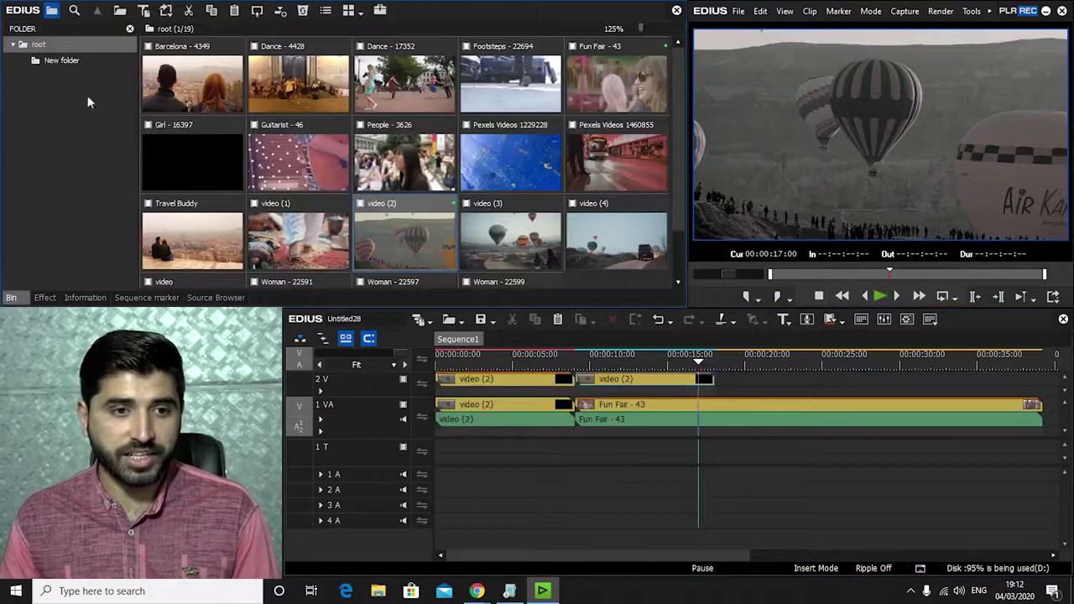
{"action": "left_click", "coordinate": [63, 61]}
{"action": "left_click_drag", "start_coordinate": [617, 84], "coordinate": [759, 381]}
{"action": "key", "text": "space"}
{"action": "scroll", "coordinate": [773, 382], "scroll_direction": "up", "scroll_amount": 2}
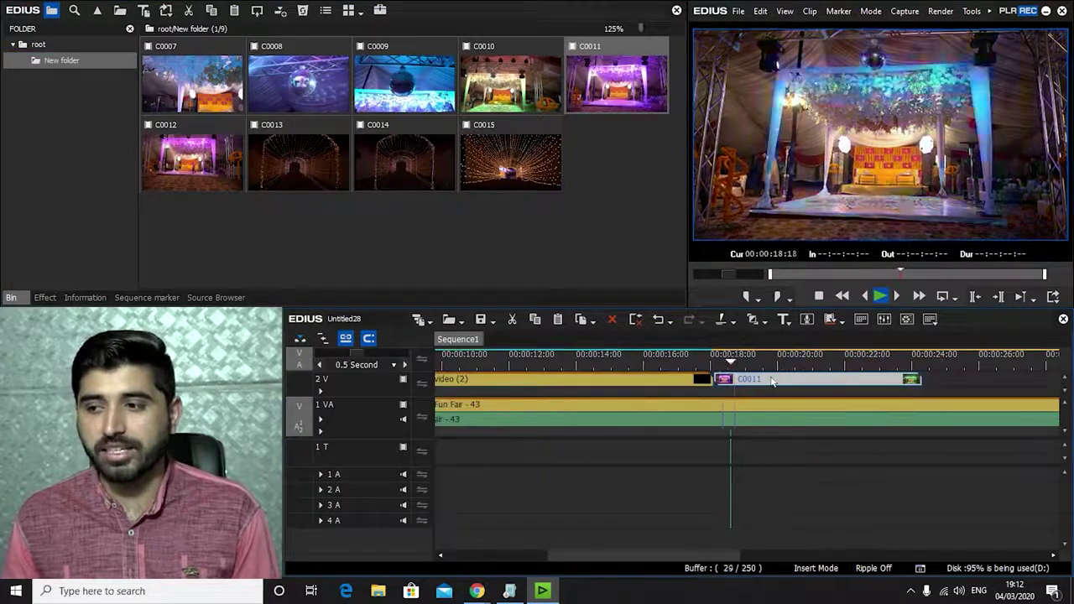
{"action": "key", "text": "space"}
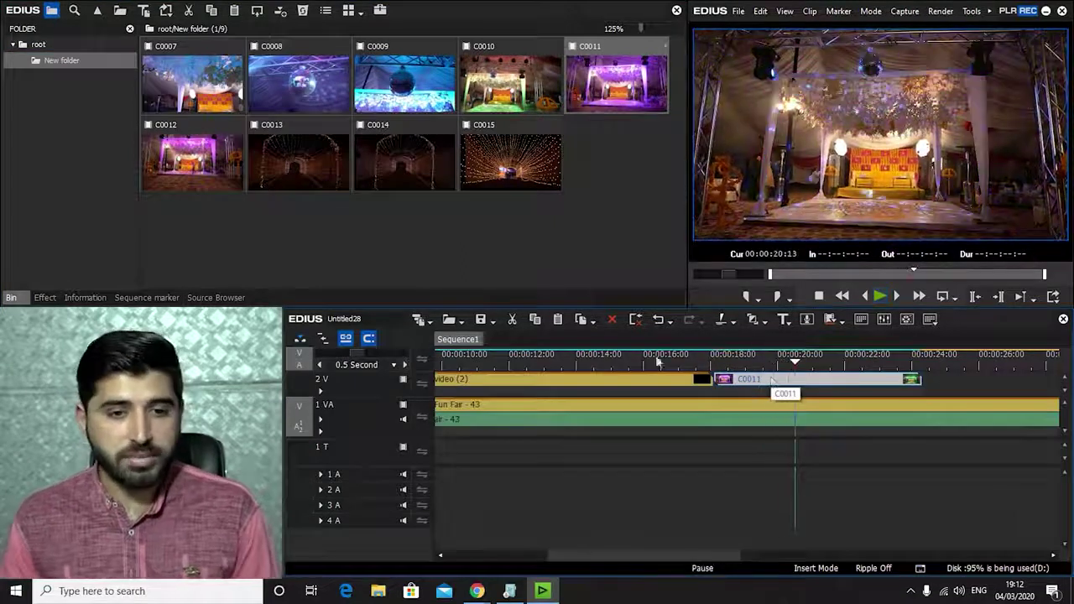
- Add the Color Wheel filter to clip C0011 and show the clip's applied filters
{"action": "left_click", "coordinate": [44, 298]}
{"action": "left_click_drag", "start_coordinate": [315, 78], "coordinate": [759, 379]}
{"action": "left_click", "coordinate": [85, 298]}
- Set C0011's Color Wheel to brightness -14, contrast -6 and hue -173.83 degrees
{"action": "left_click", "coordinate": [75, 159]}
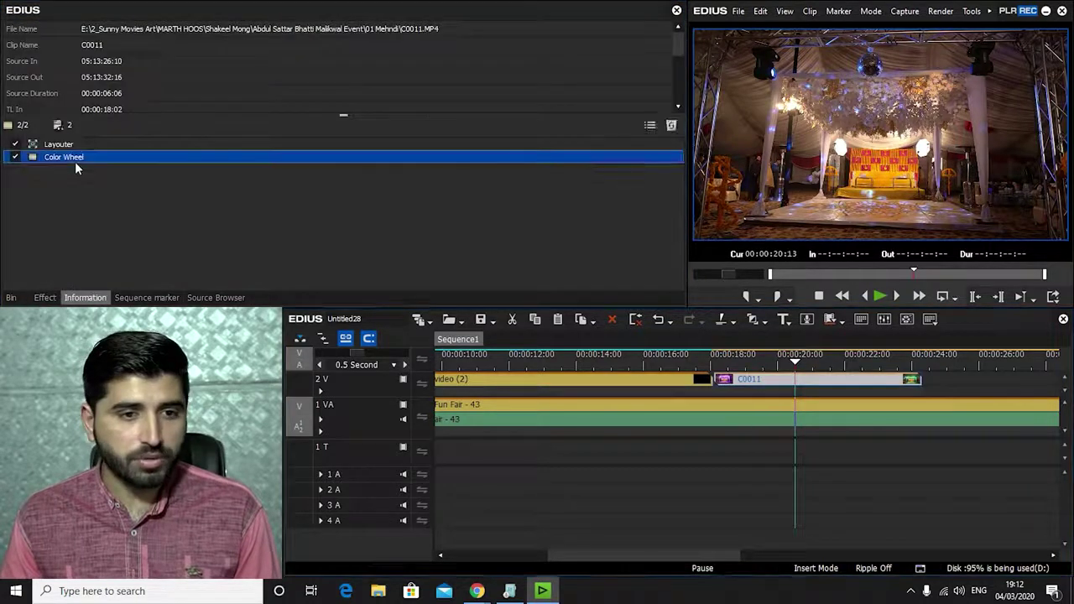
{"action": "double_click", "coordinate": [75, 161]}
{"action": "left_click_drag", "start_coordinate": [496, 124], "coordinate": [480, 125]}
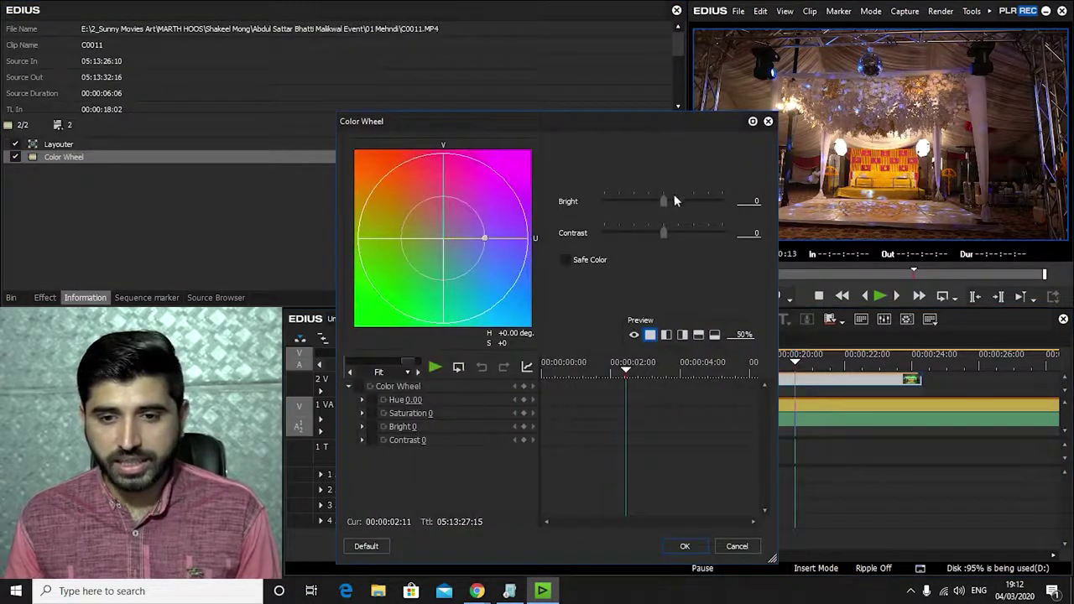
{"action": "left_click_drag", "start_coordinate": [665, 201], "coordinate": [661, 232]}
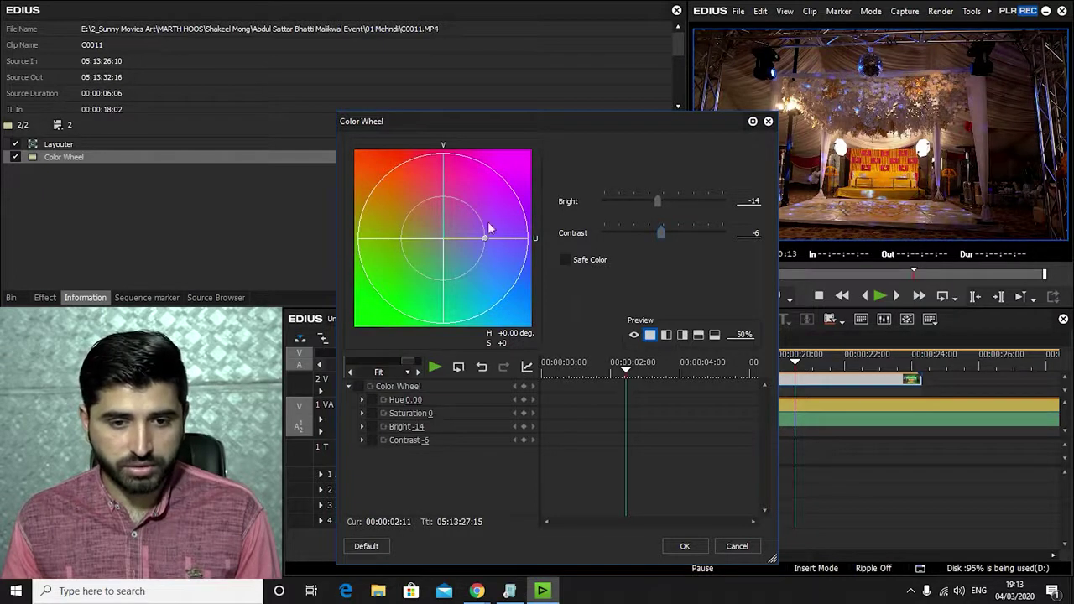
{"action": "left_click_drag", "start_coordinate": [443, 180], "coordinate": [447, 272]}
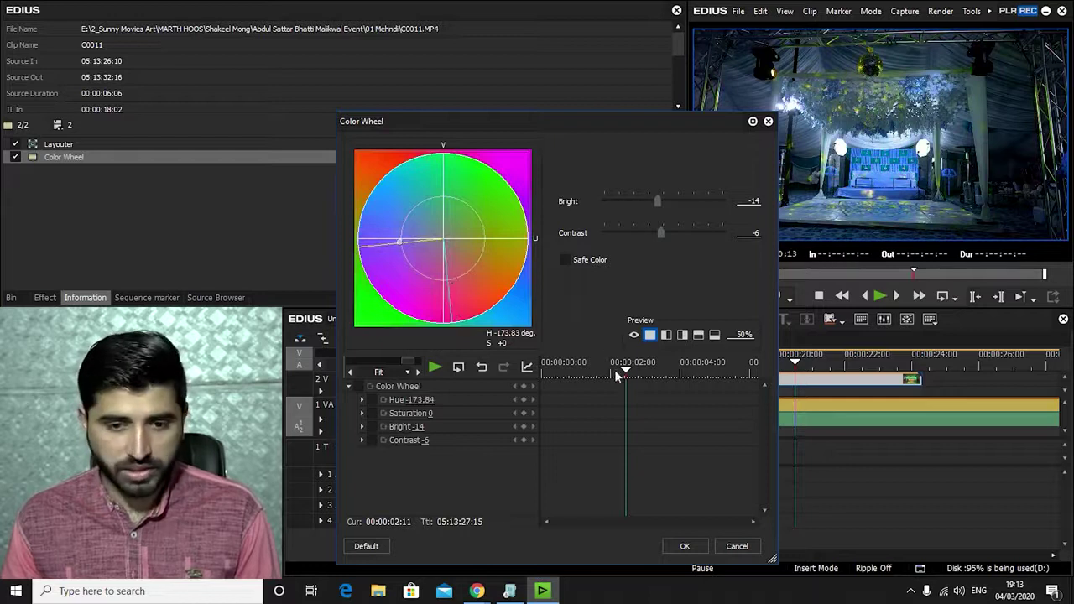
- Keyframe C0011's Color Wheel from the clip's start to a hue of -5.53 degrees at its end, 00:00:06:06
{"action": "left_click", "coordinate": [544, 369]}
{"action": "left_click", "coordinate": [349, 386]}
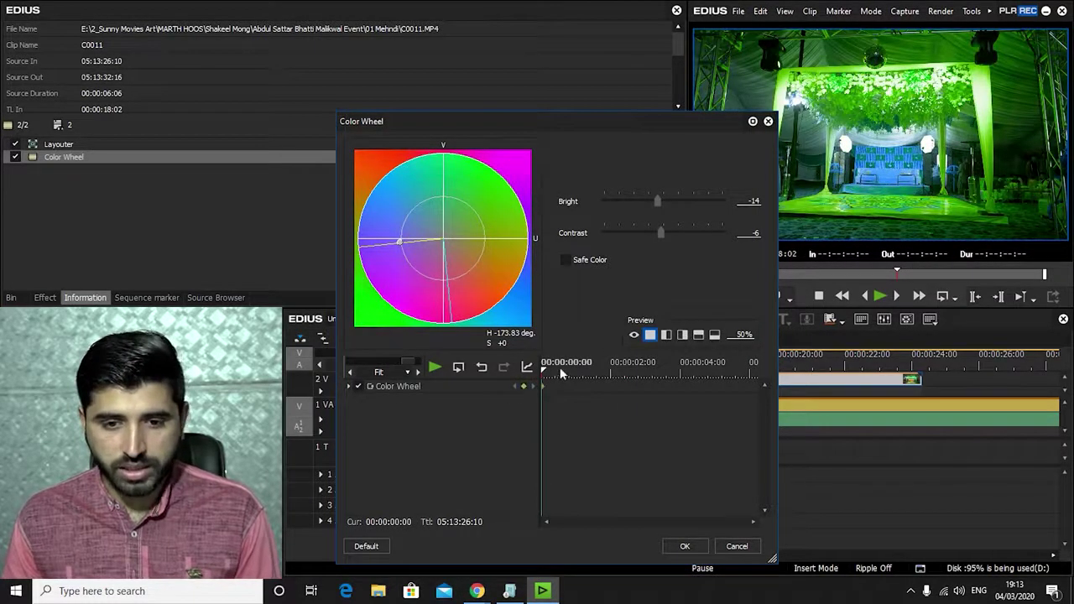
{"action": "key", "text": "End"}
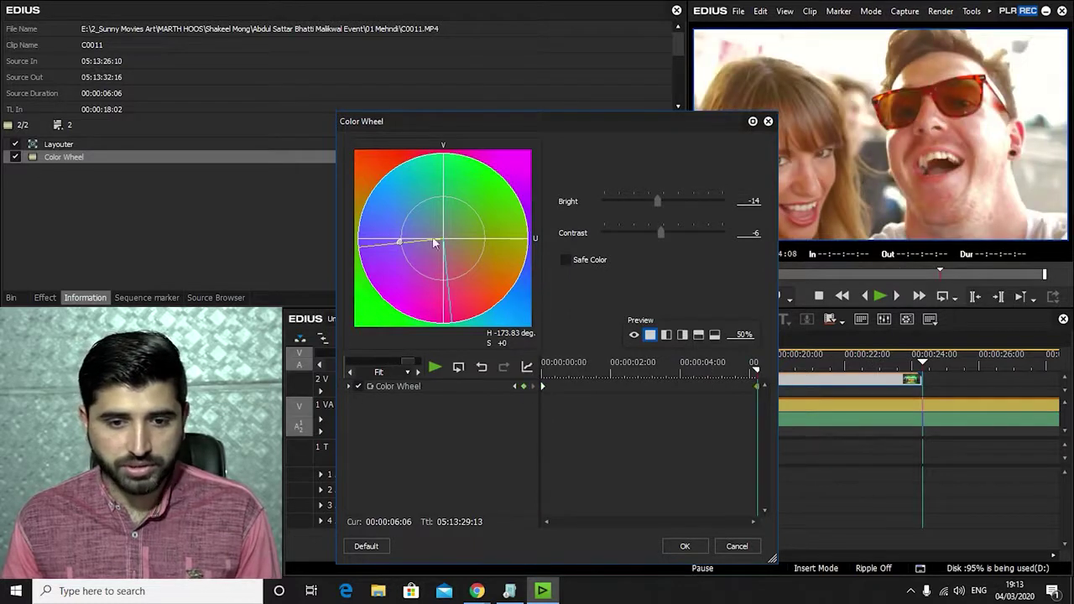
{"action": "left_click_drag", "start_coordinate": [448, 293], "coordinate": [449, 178]}
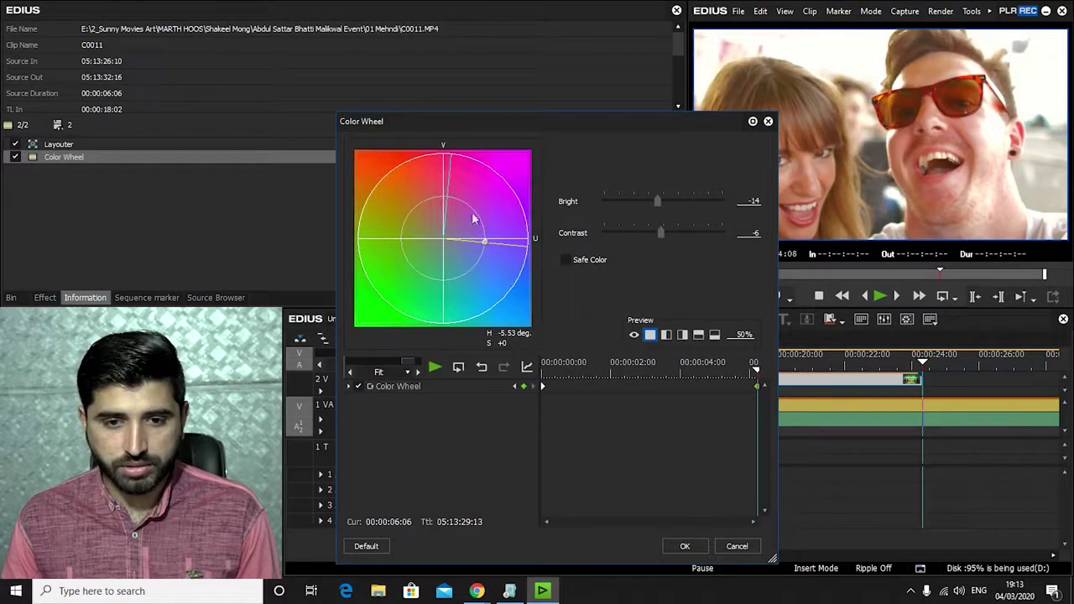
{"action": "left_click", "coordinate": [720, 543]}
- Play back clip C0011 from its beginning to check the hue animation
{"action": "key", "text": "Page_Up"}
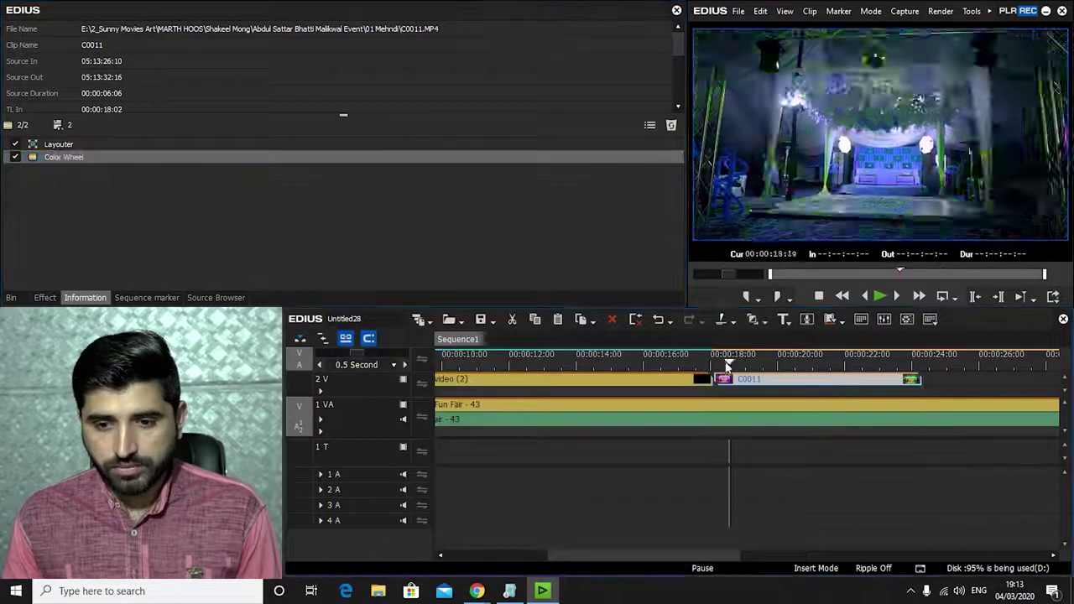
{"action": "key", "text": "space"}
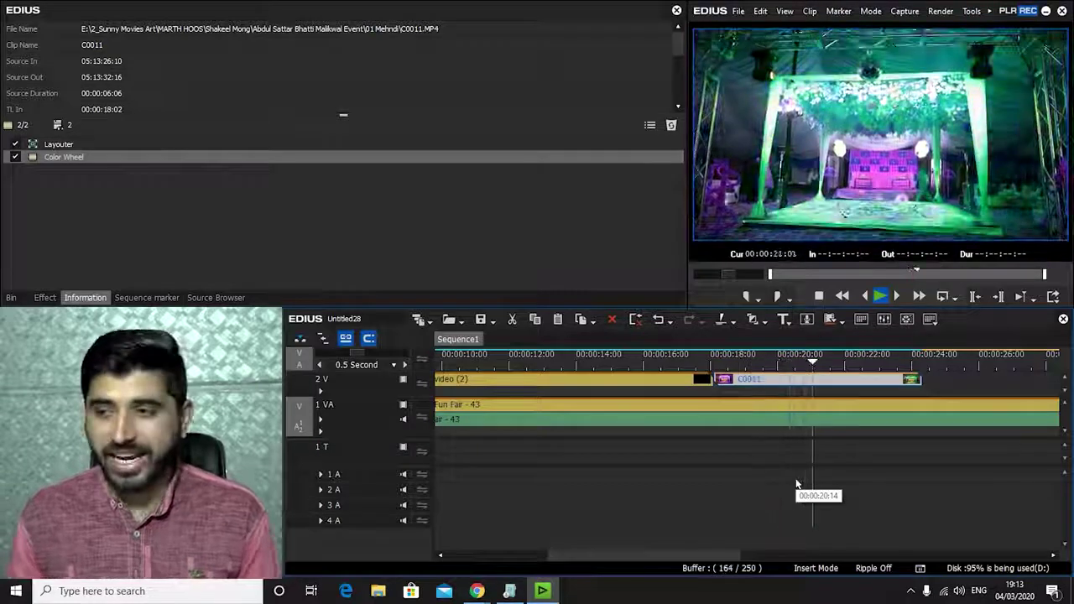
{"action": "key", "text": "space"}
- Delete the Fun Fair clip from track 1 VA and move C0011 down from 2 V to that track
{"action": "left_click", "coordinate": [778, 419]}
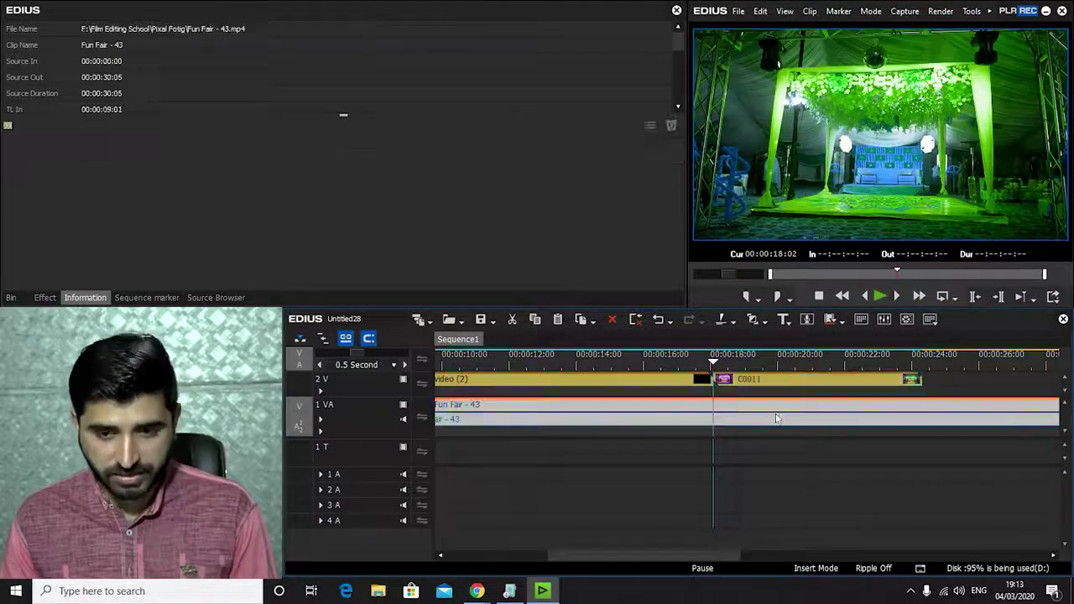
{"action": "key", "text": "Delete"}
{"action": "left_click_drag", "start_coordinate": [783, 385], "coordinate": [785, 411]}
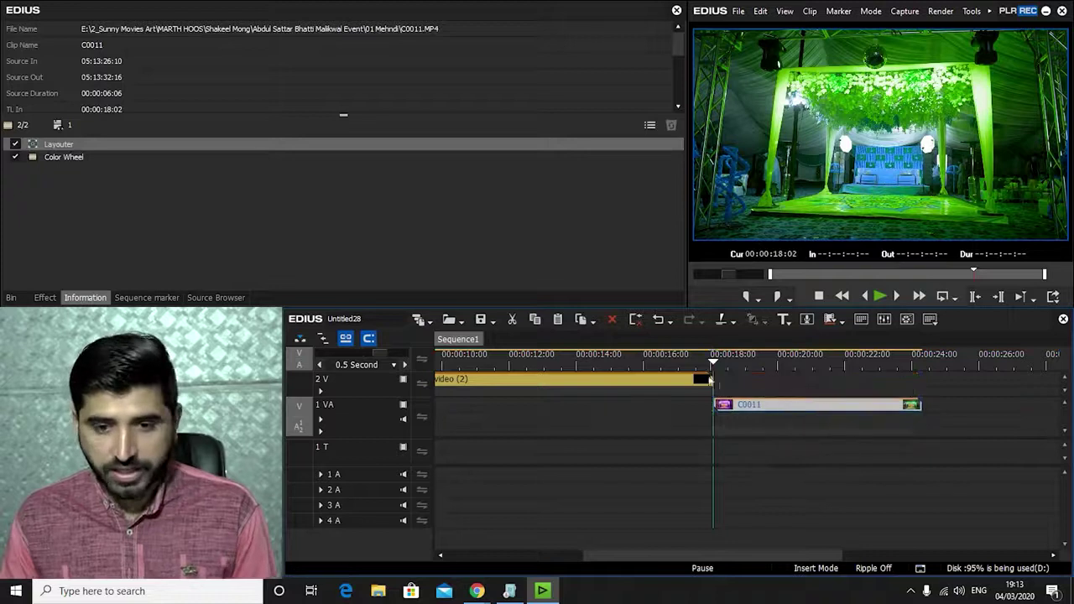
- Paste a copy of C0011 on track 2 V directly above the original
{"action": "left_click", "coordinate": [359, 392]}
{"action": "key", "text": "ctrl+v"}
{"action": "left_click", "coordinate": [782, 361]}
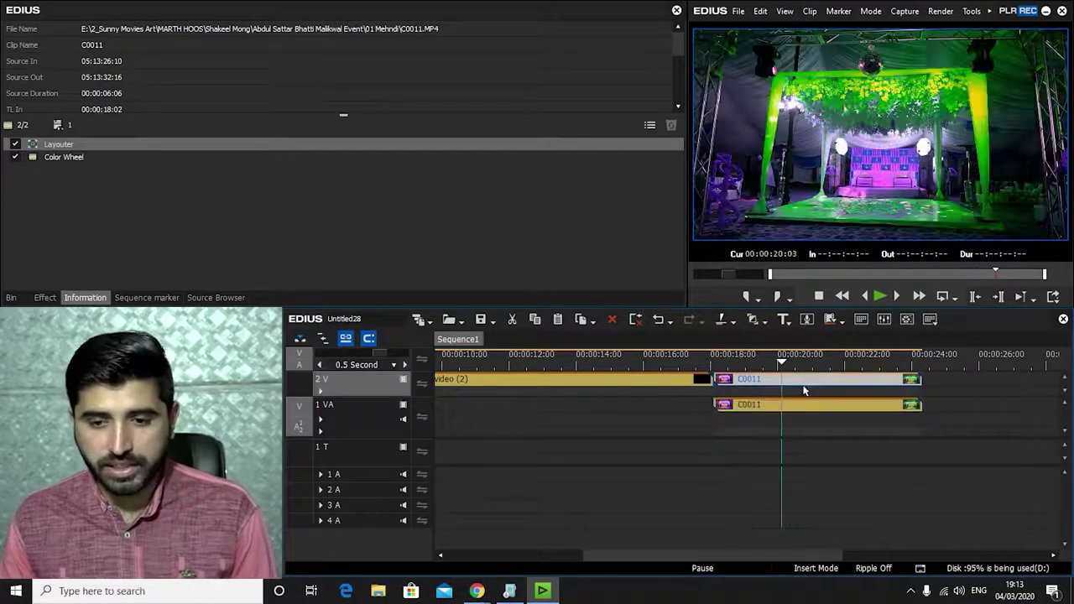
- Crop the right side of the 2 V copy of C0011 by 50% in the Layouter
{"action": "double_click", "coordinate": [153, 145]}
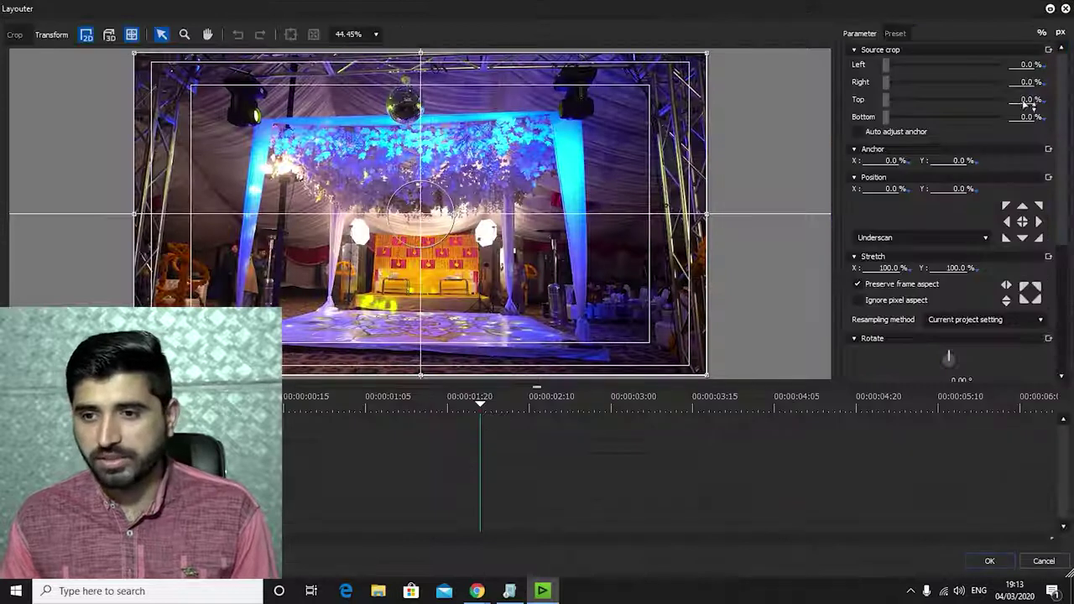
{"action": "left_click", "coordinate": [1028, 100]}
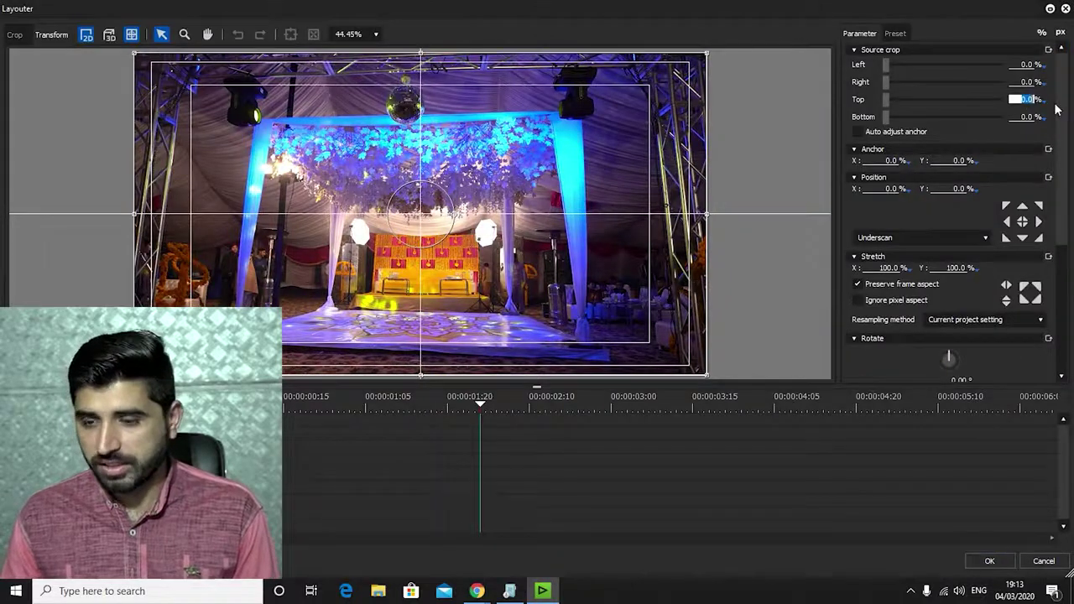
{"action": "left_click", "coordinate": [1031, 82]}
{"action": "type", "text": "50"}
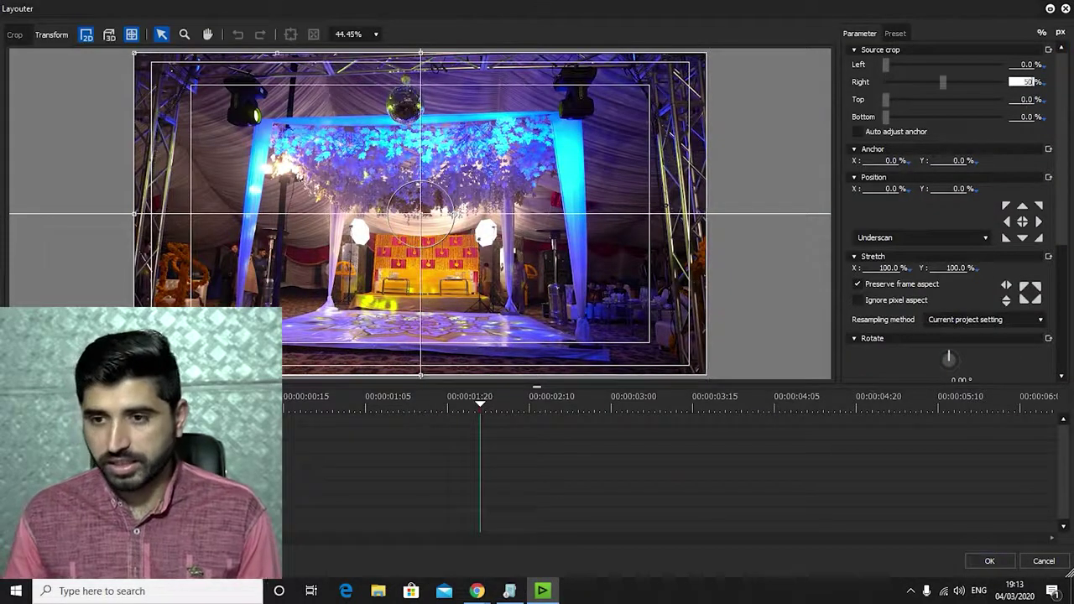
{"action": "left_click", "coordinate": [990, 560]}
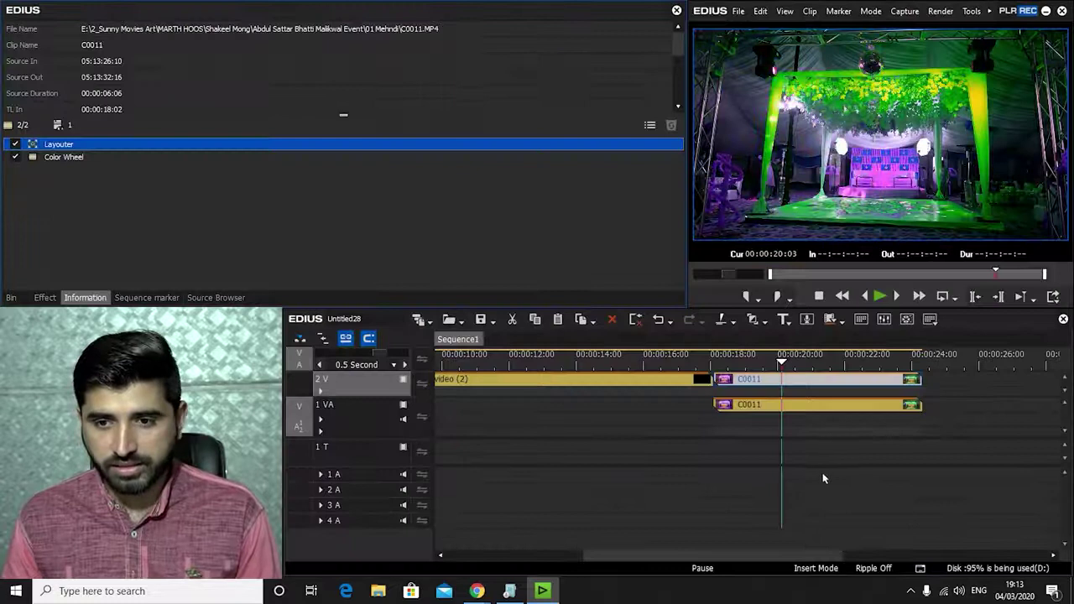
- Remove the Color Wheel filter from the 2 V copy of C0011 and play the split before-and-after comparison
{"action": "left_click", "coordinate": [780, 376]}
{"action": "key", "text": "space"}
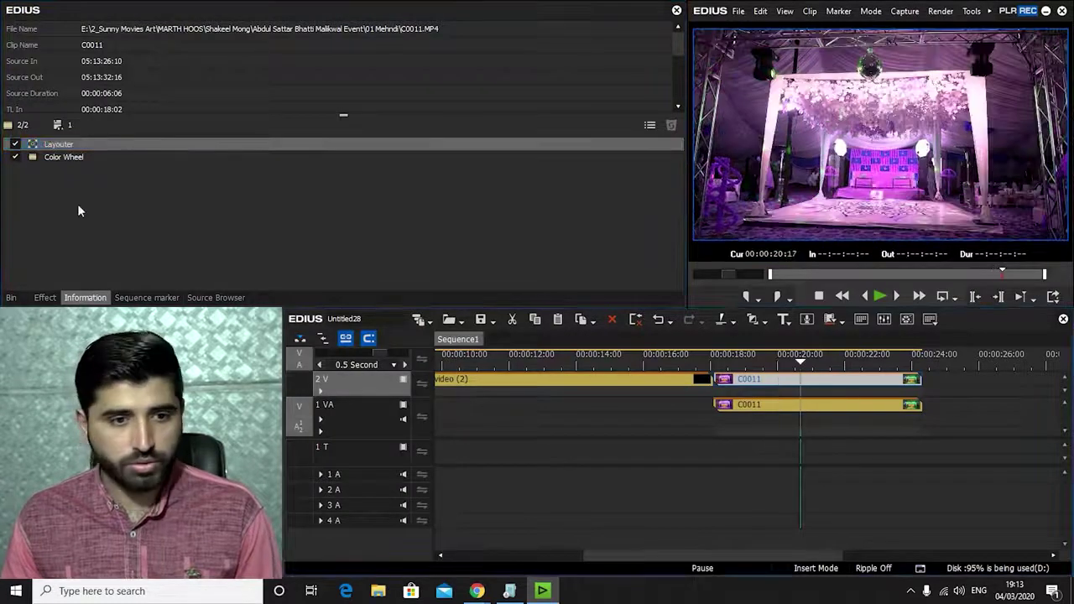
{"action": "left_click", "coordinate": [54, 157]}
{"action": "key", "text": "Delete"}
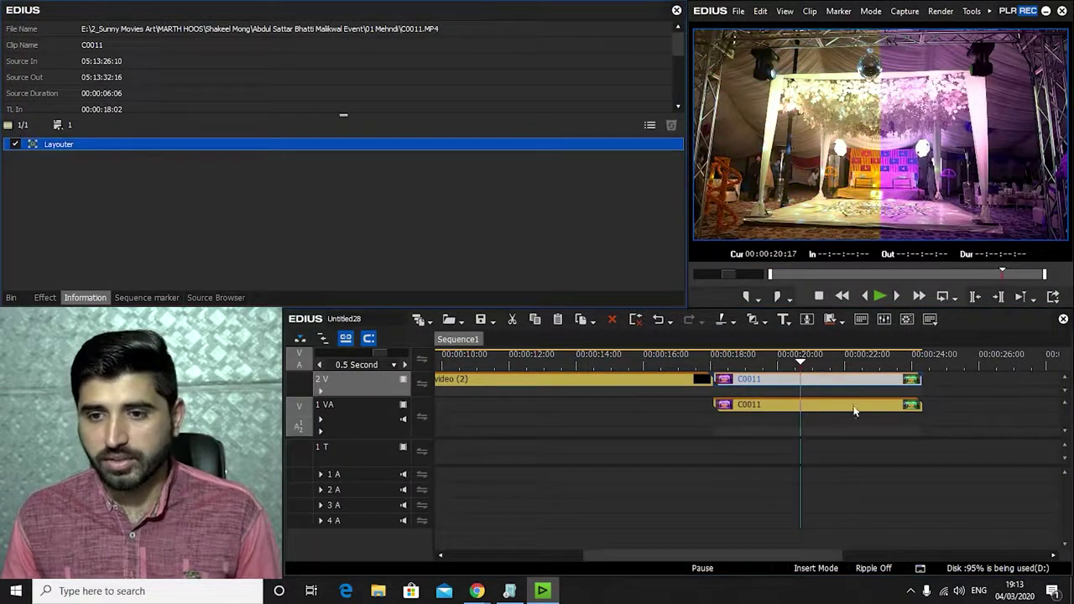
{"action": "left_click", "coordinate": [810, 384]}
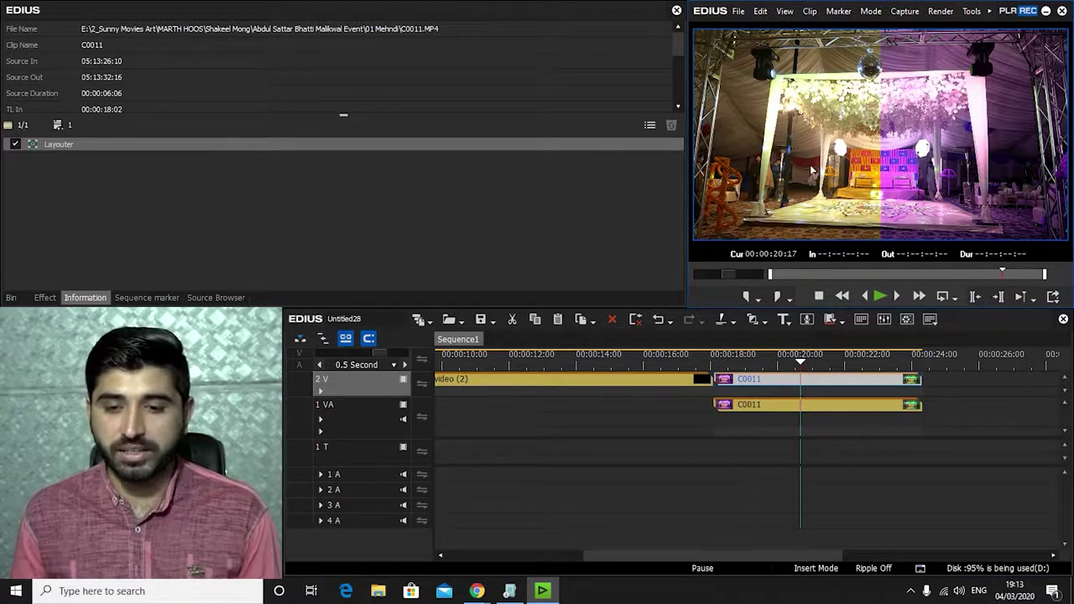
{"action": "key", "text": "space"}
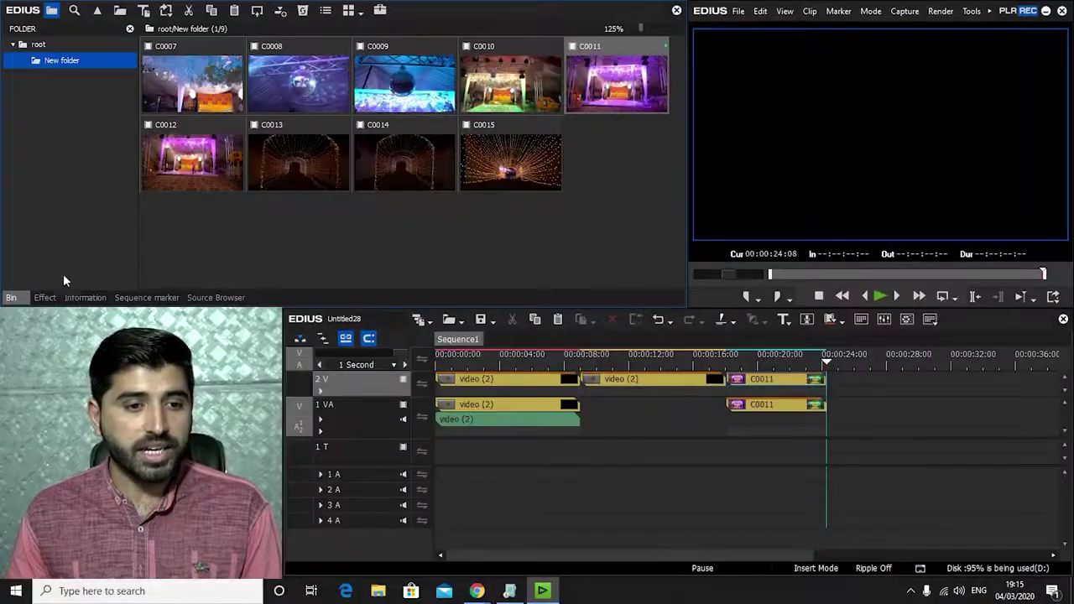
- Look through the Color Correction video filters, including Primary Color Correction and the Sepia presets
{"action": "left_click", "coordinate": [45, 297]}
{"action": "left_click", "coordinate": [187, 74]}
{"action": "left_click", "coordinate": [311, 141]}
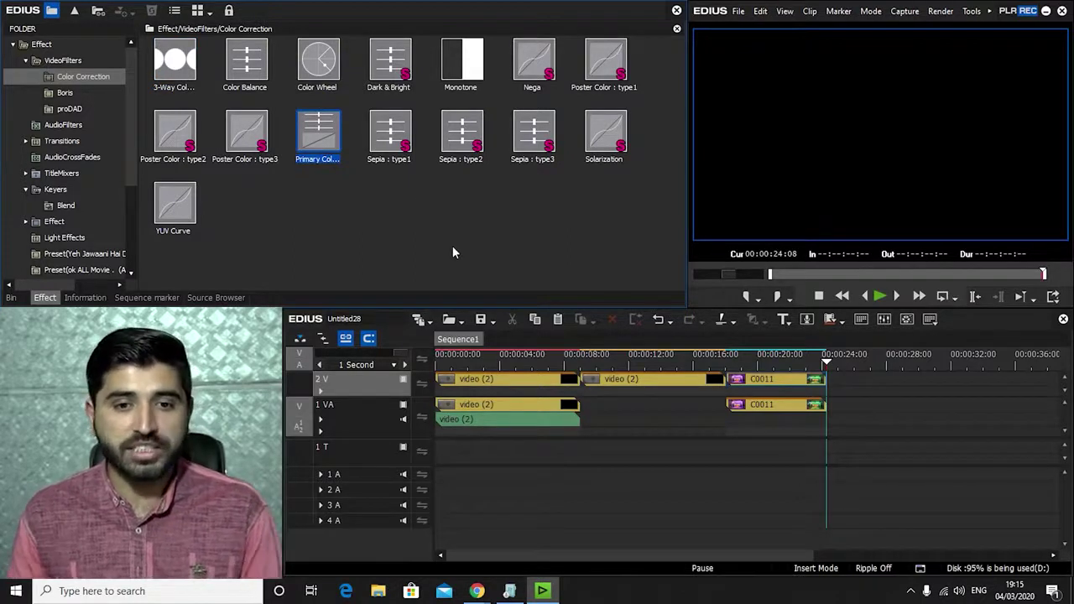
{"action": "left_click", "coordinate": [400, 150]}
{"action": "left_click", "coordinate": [475, 147]}
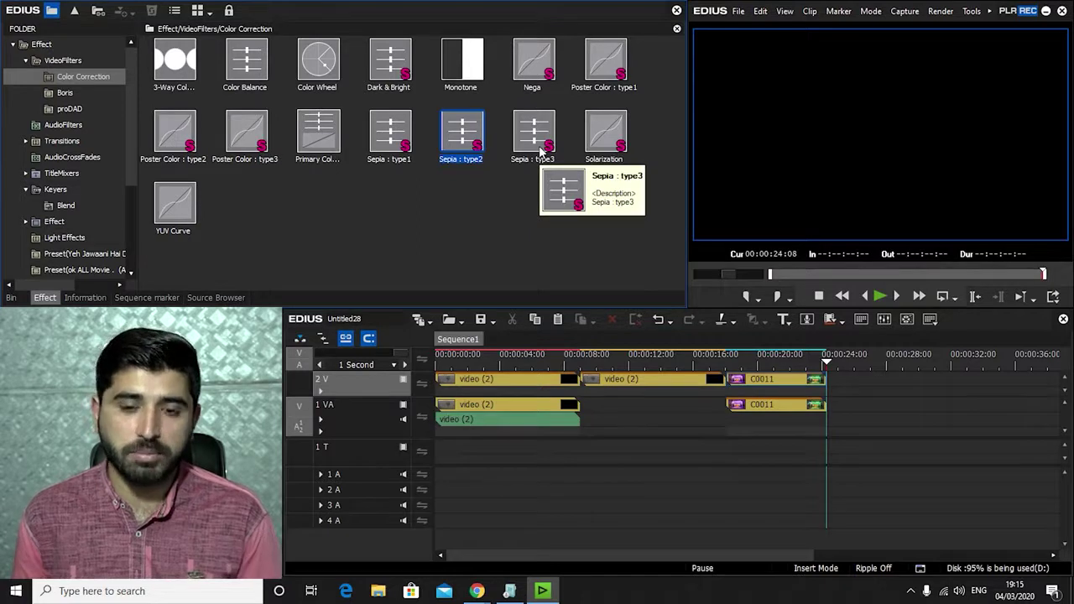
- Review the tinted balloon and the C0011 split comparison on the timeline, ending on the graded 1 VA C0011 clip
{"action": "left_click", "coordinate": [496, 356]}
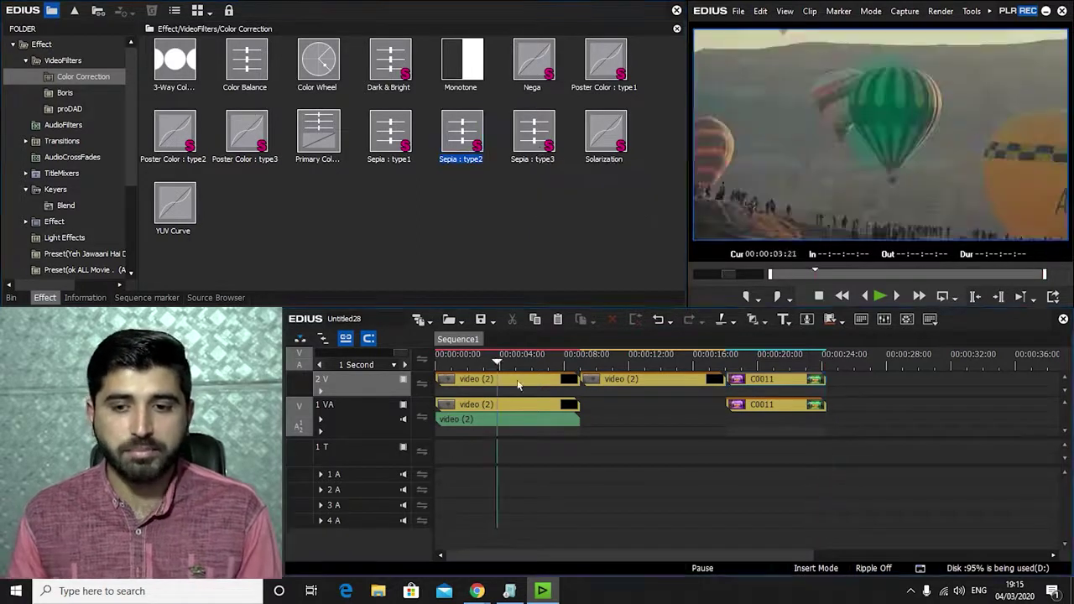
{"action": "left_click", "coordinate": [518, 385]}
{"action": "left_click_drag", "start_coordinate": [631, 369], "coordinate": [774, 365]}
{"action": "left_click", "coordinate": [774, 380]}
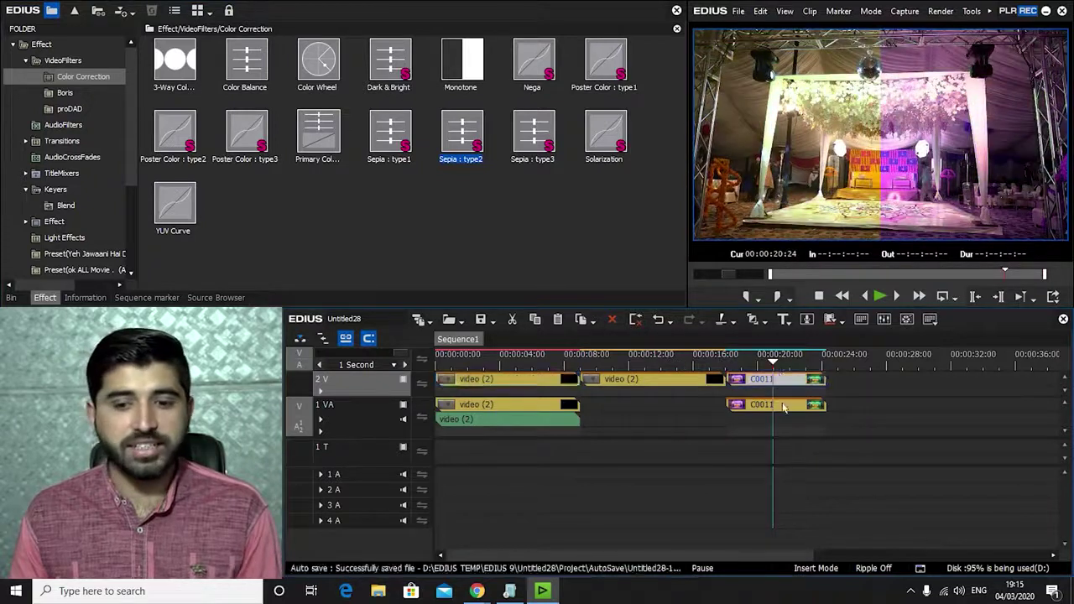
{"action": "left_click", "coordinate": [776, 407]}
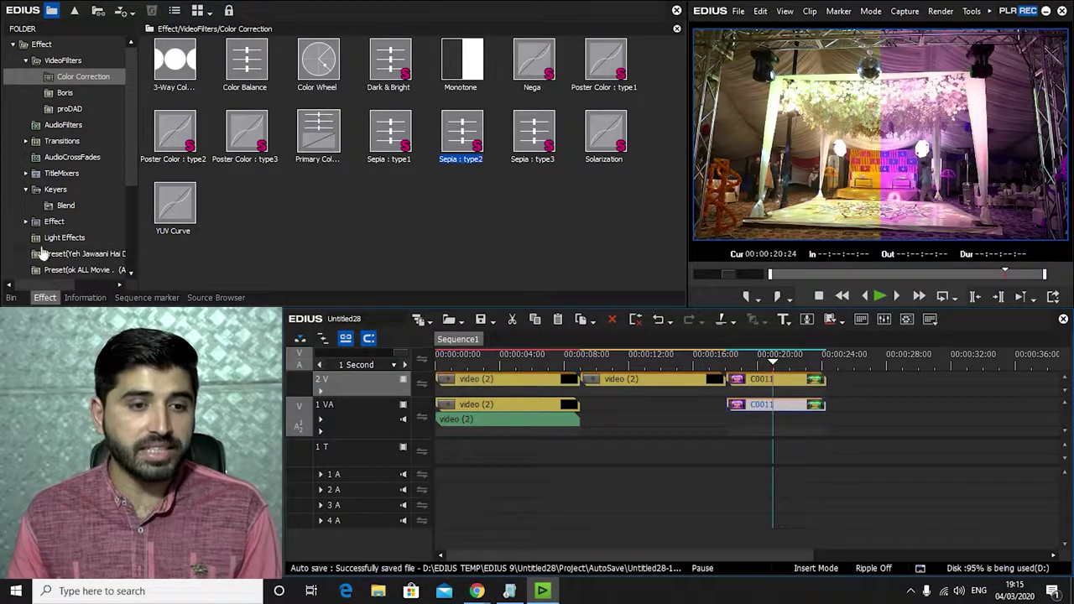
- Create a subfolder named "color weel 01" inside the Preset(Yeh Jawaani Hai Deewani (Mashup)) effect folder
{"action": "left_click", "coordinate": [26, 61]}
{"action": "left_click", "coordinate": [33, 44]}
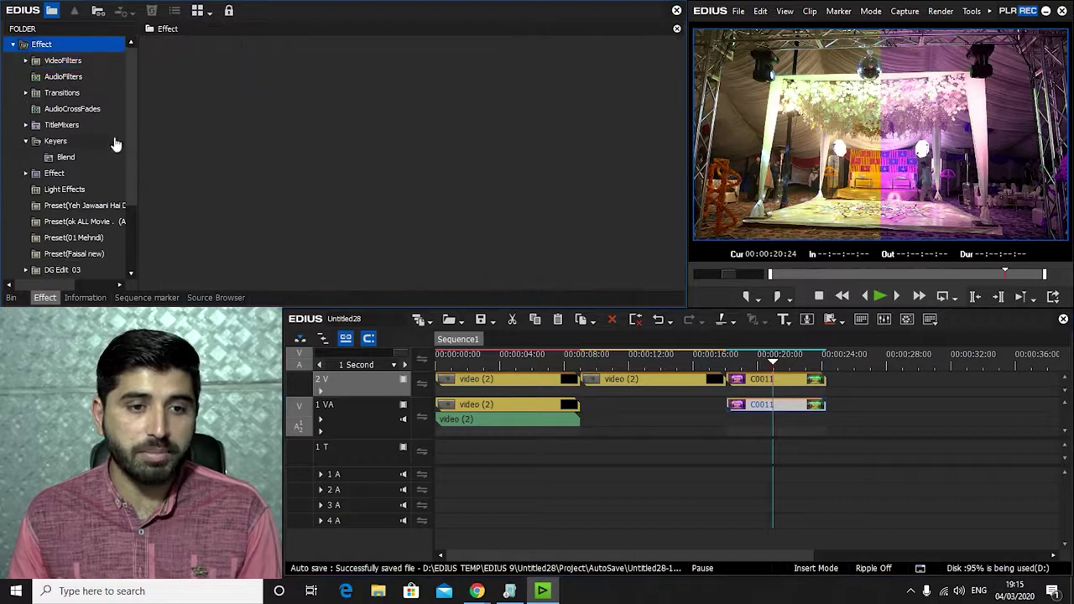
{"action": "left_click_drag", "start_coordinate": [131, 138], "coordinate": [131, 232]}
{"action": "left_click", "coordinate": [26, 238]}
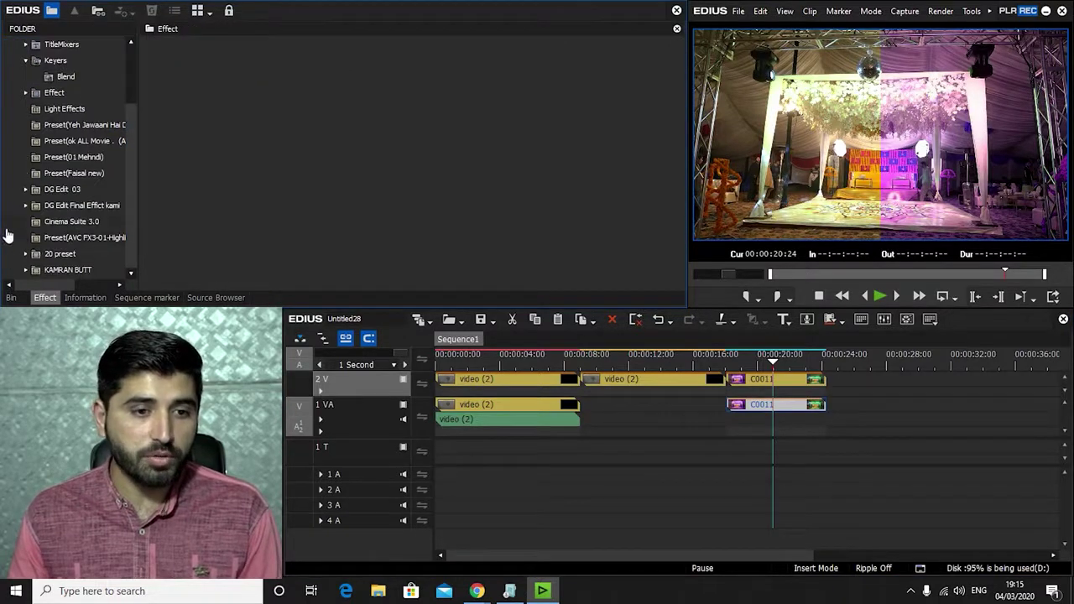
{"action": "scroll", "coordinate": [131, 157], "scroll_direction": "up", "scroll_amount": 3}
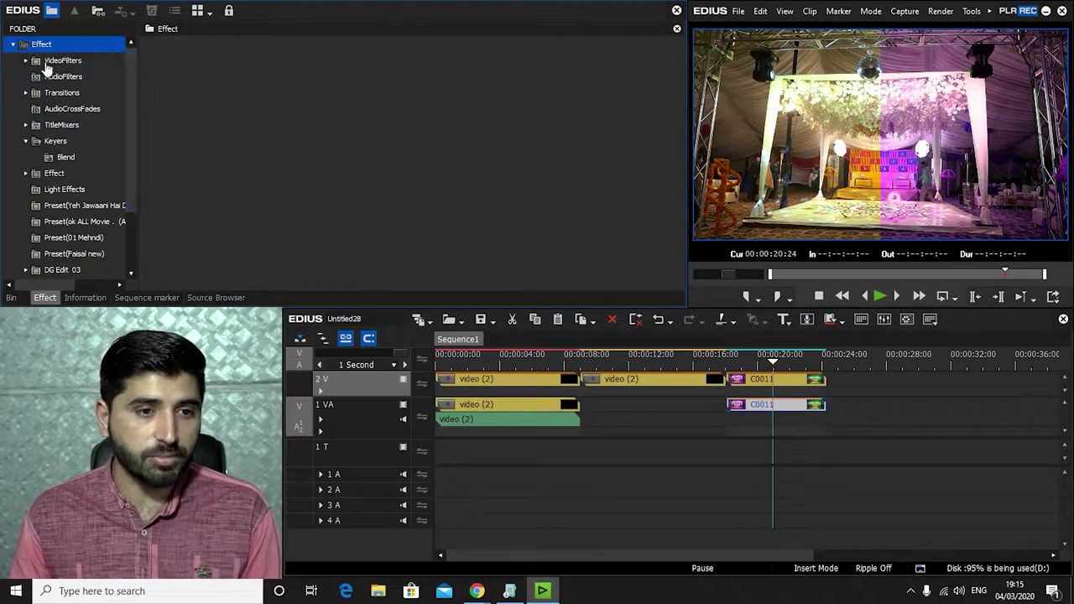
{"action": "right_click", "coordinate": [21, 207]}
{"action": "left_click", "coordinate": [75, 213]}
{"action": "type", "text": "col"}
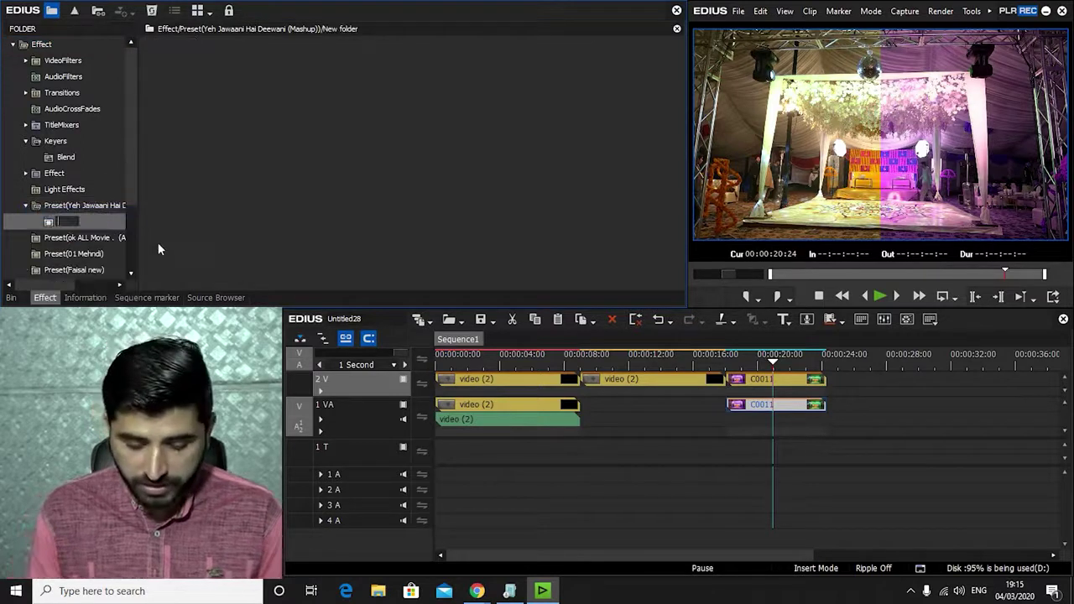
{"action": "type", "text": "or "}
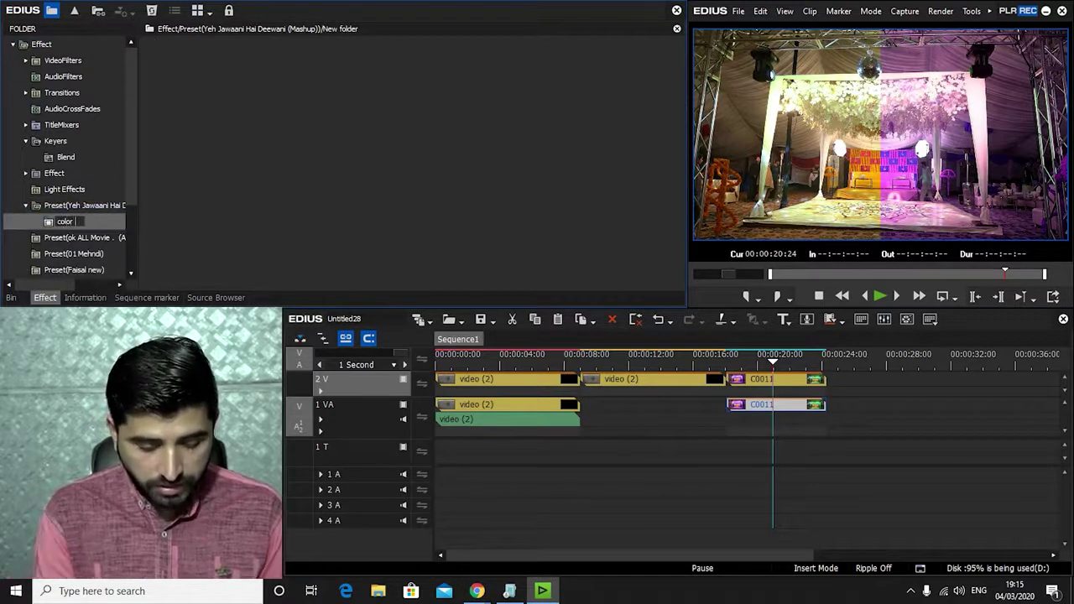
{"action": "type", "text": "weel 01"}
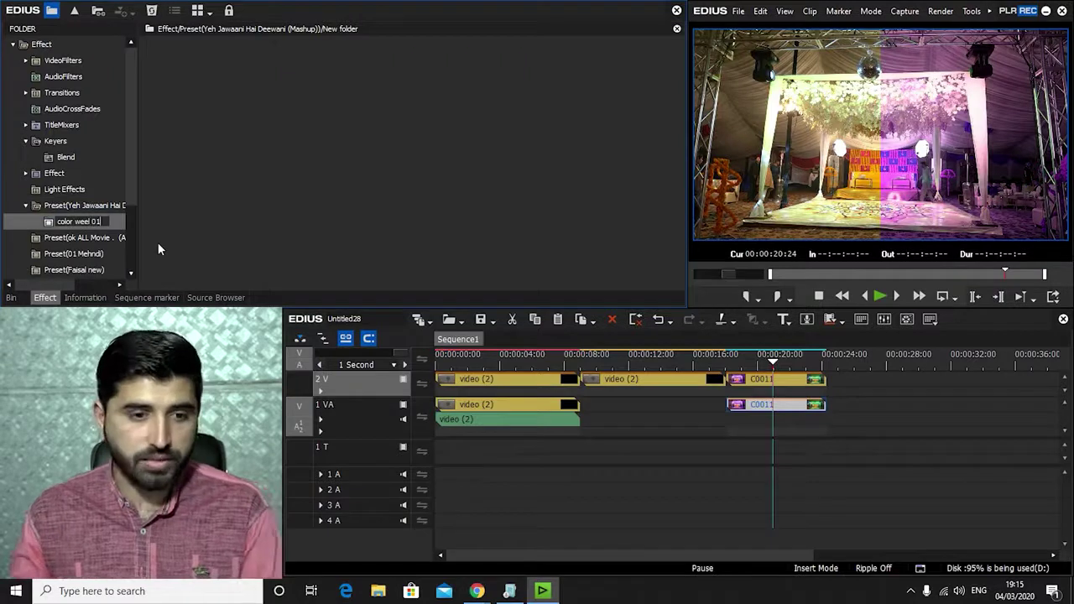
{"action": "key", "text": "Return"}
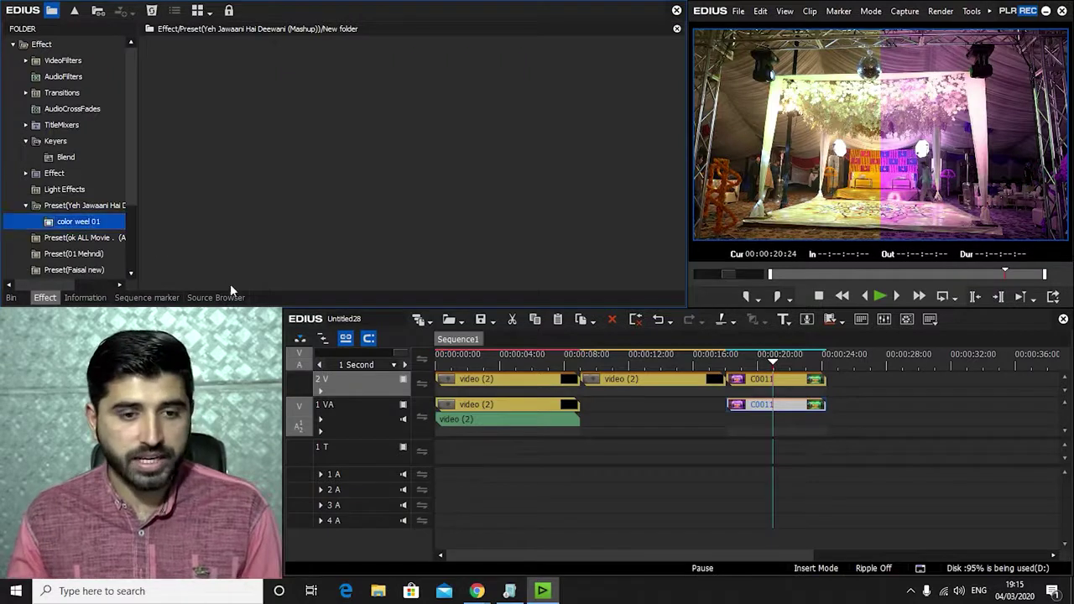
- Save the 1 VA C0011 clip's Color Wheel filter as a current user preset in the color weel 01 folder
{"action": "left_click", "coordinate": [86, 298]}
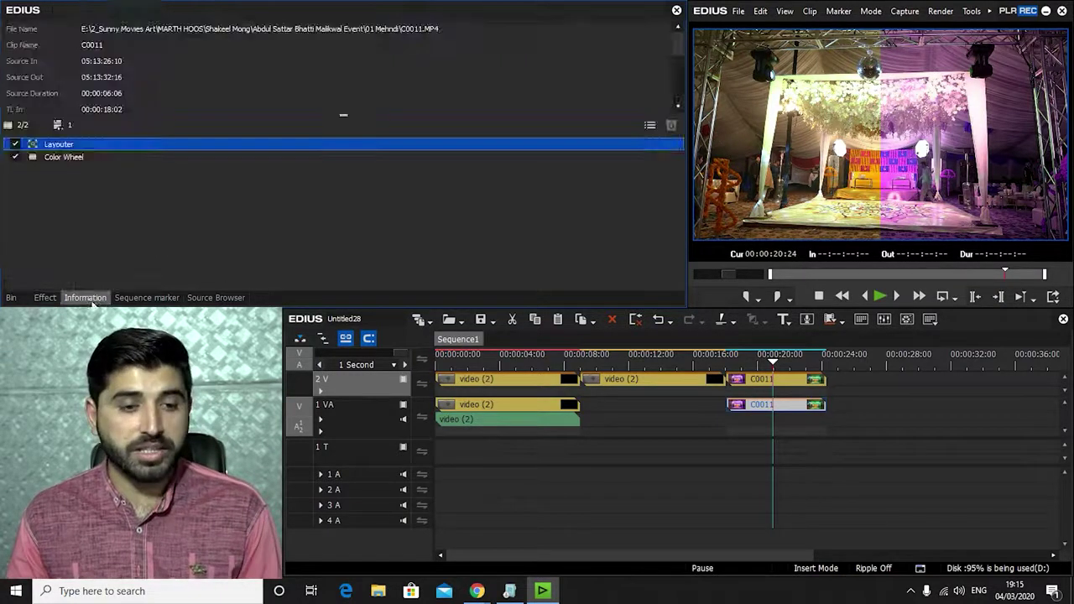
{"action": "left_click", "coordinate": [80, 163]}
{"action": "right_click", "coordinate": [166, 161]}
{"action": "left_click", "coordinate": [231, 243]}
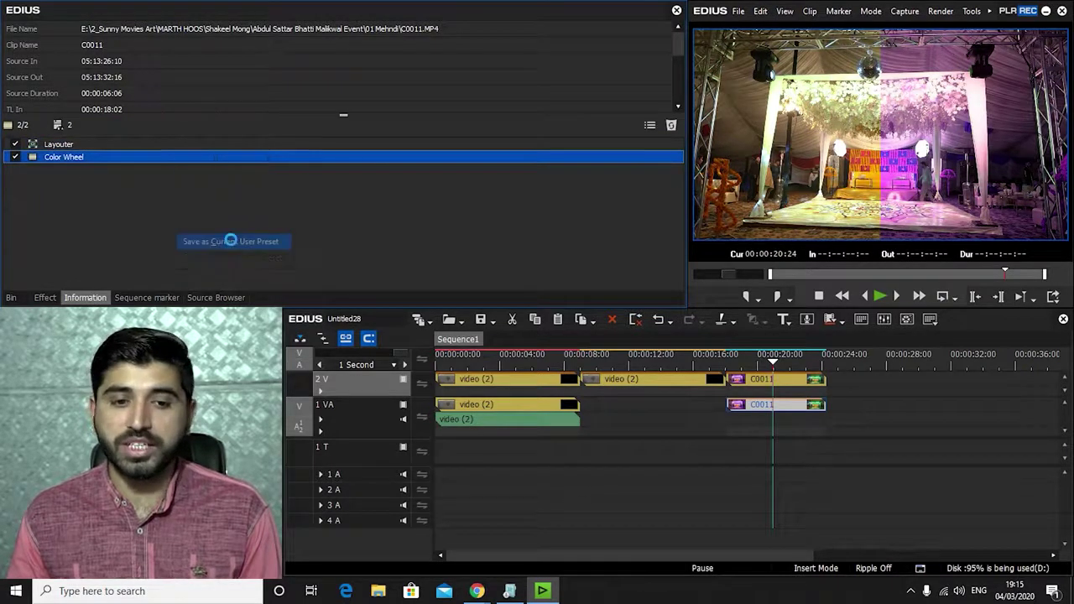
{"action": "left_click", "coordinate": [46, 299]}
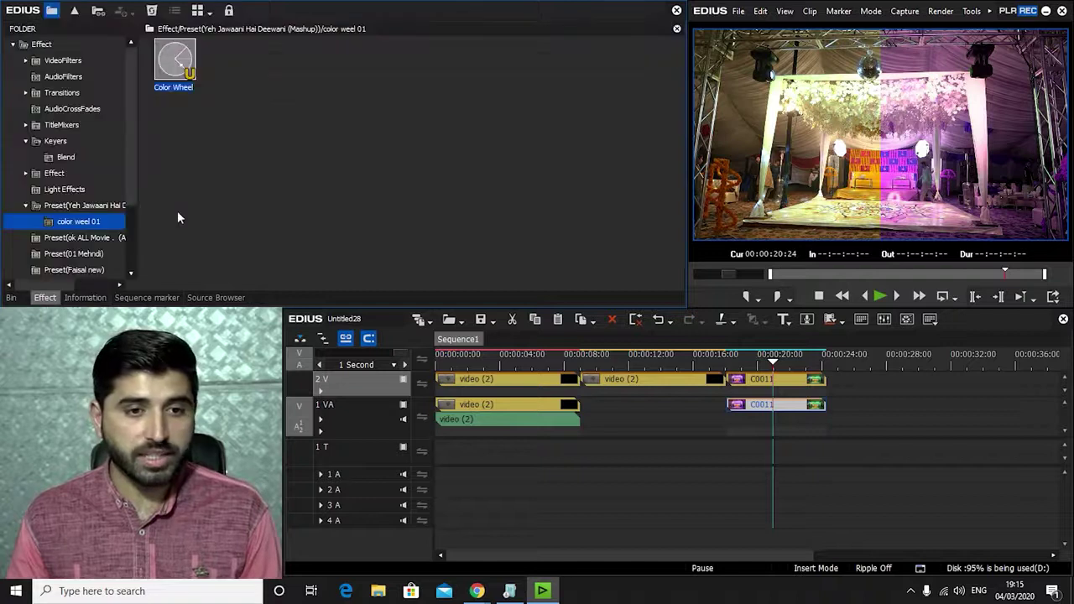
- Apply the Monotone color correction filter to the C0011 clip on track 2 V
{"action": "left_click", "coordinate": [761, 380]}
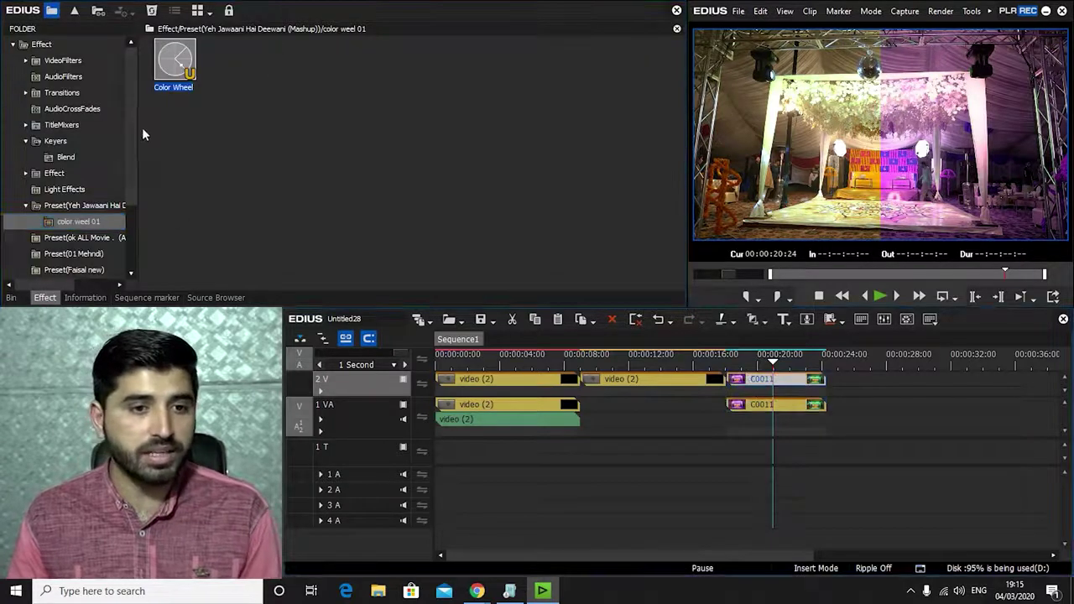
{"action": "double_click", "coordinate": [63, 60]}
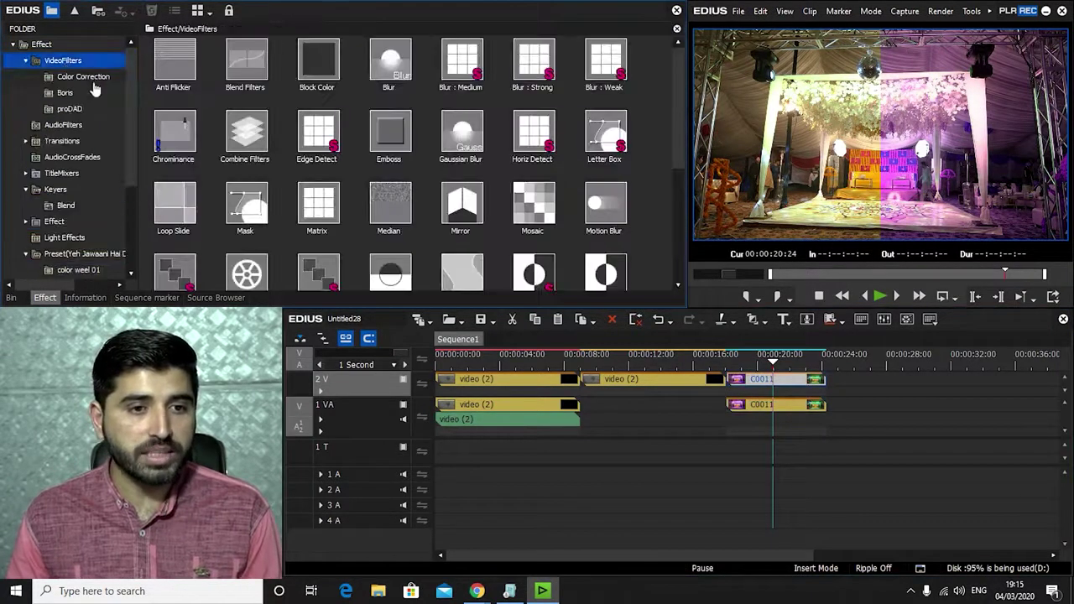
{"action": "left_click", "coordinate": [83, 76]}
{"action": "left_click_drag", "start_coordinate": [461, 61], "coordinate": [766, 384]}
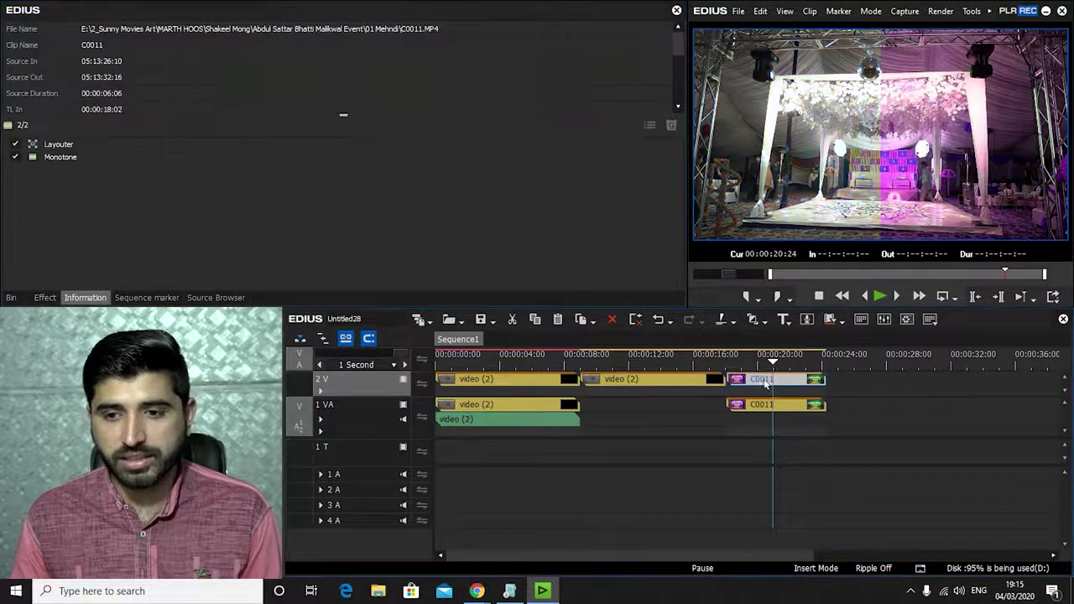
- Set the Monotone filter's U value to 114 on the 2 V C0011 clip and play back the result
{"action": "double_click", "coordinate": [60, 157]}
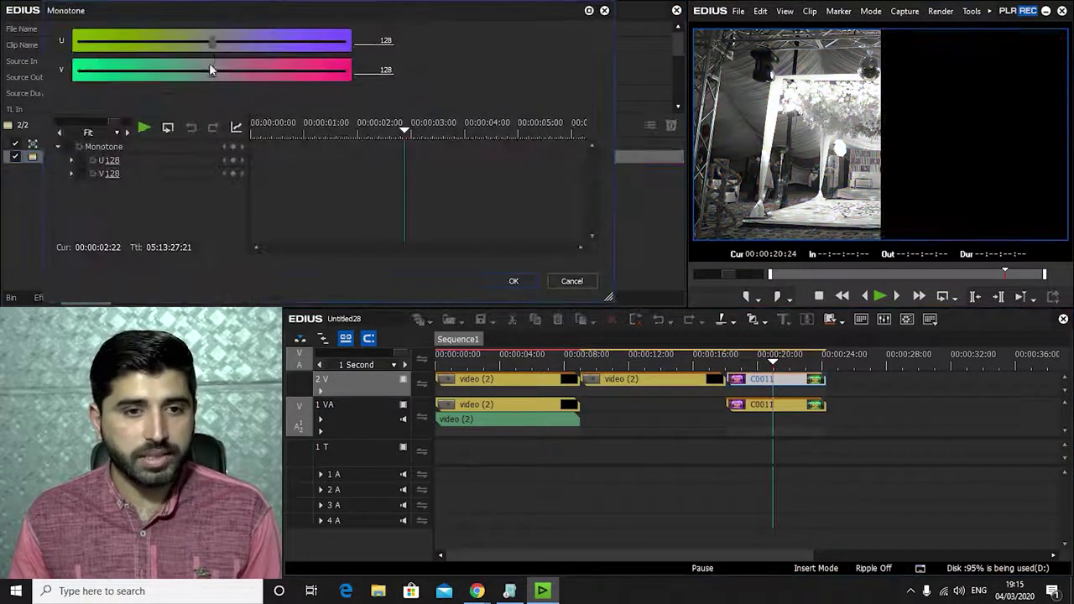
{"action": "left_click_drag", "start_coordinate": [203, 45], "coordinate": [199, 45]}
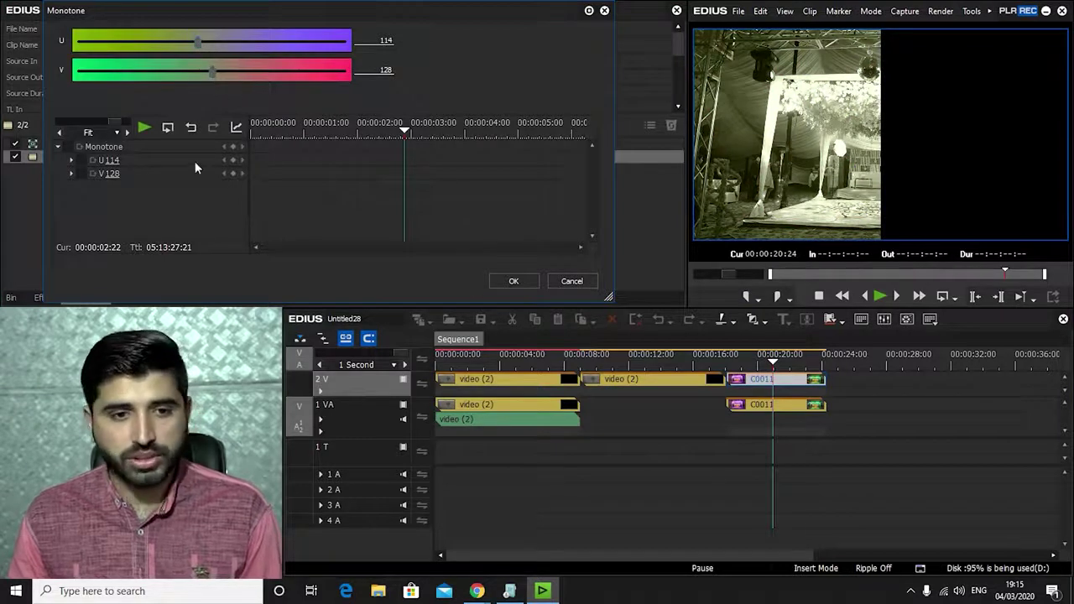
{"action": "left_click", "coordinate": [514, 284]}
{"action": "key", "text": "space"}
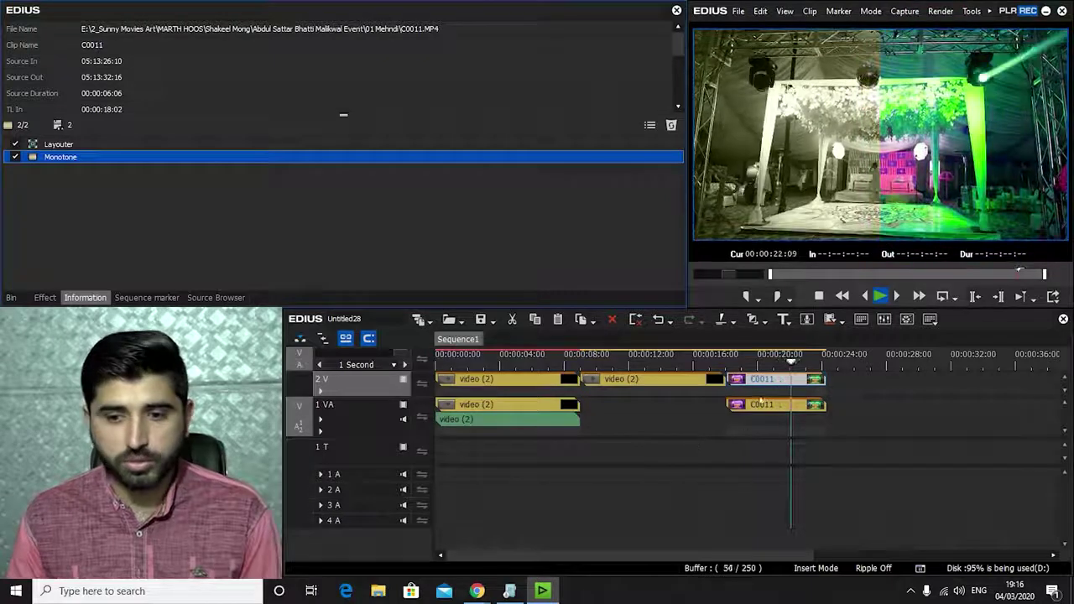
{"action": "key", "text": "space"}
- Save the adjusted Monotone filter as a current user preset and check the contents of the color weel 01 folder
{"action": "right_click", "coordinate": [84, 156]}
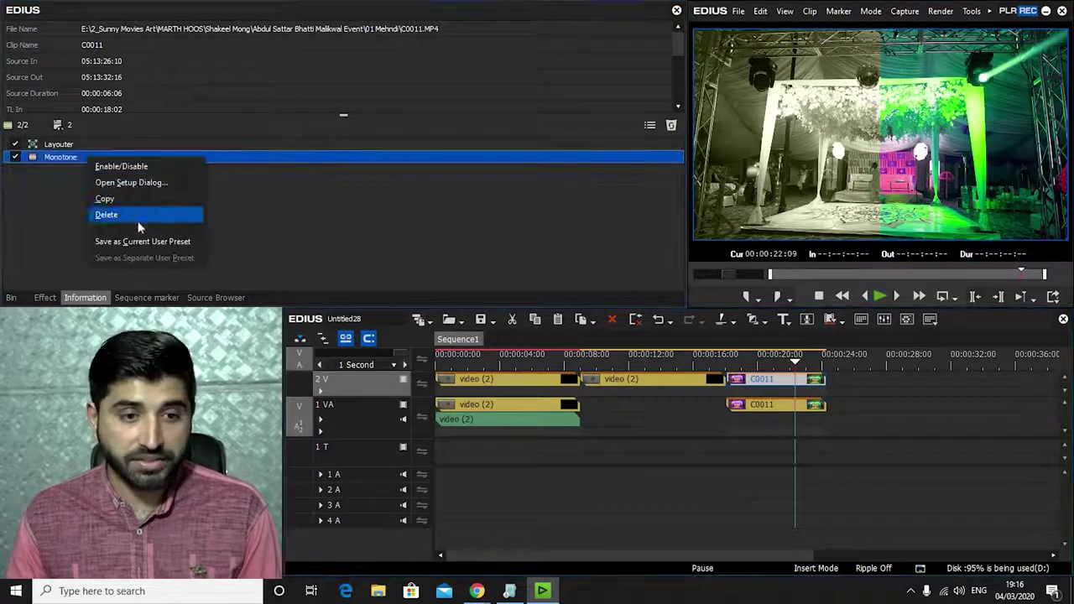
{"action": "left_click", "coordinate": [149, 247]}
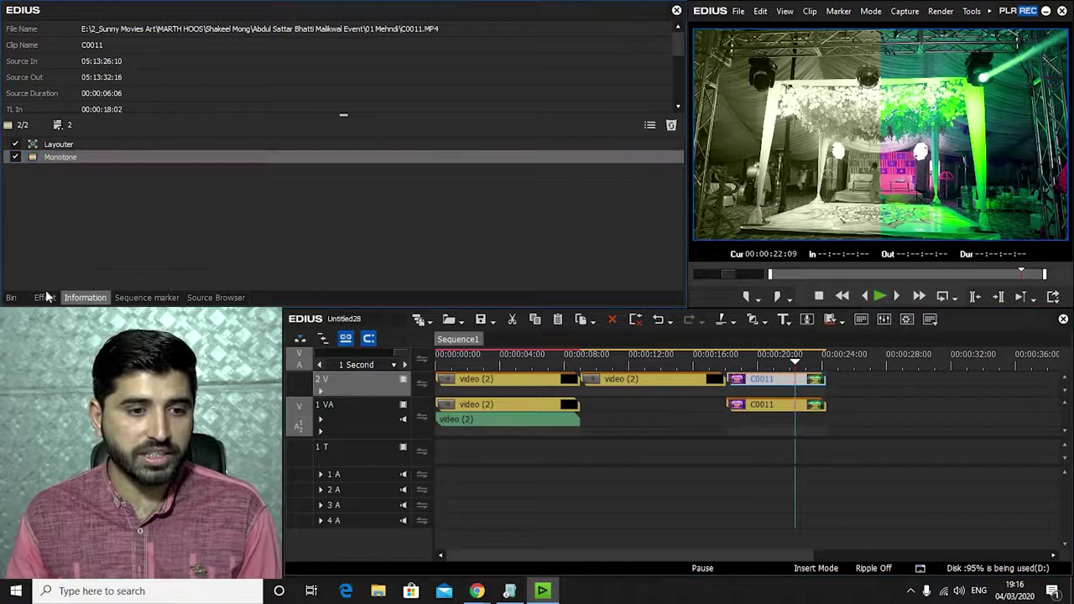
{"action": "left_click", "coordinate": [44, 297]}
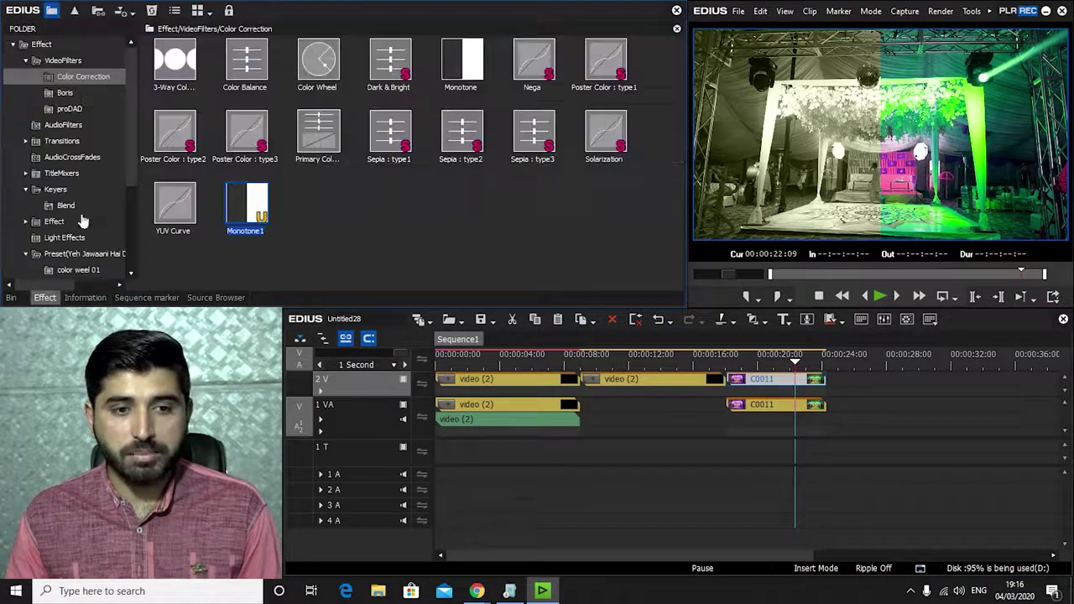
{"action": "left_click", "coordinate": [25, 60]}
{"action": "scroll", "coordinate": [129, 164], "scroll_direction": "down", "scroll_amount": 1}
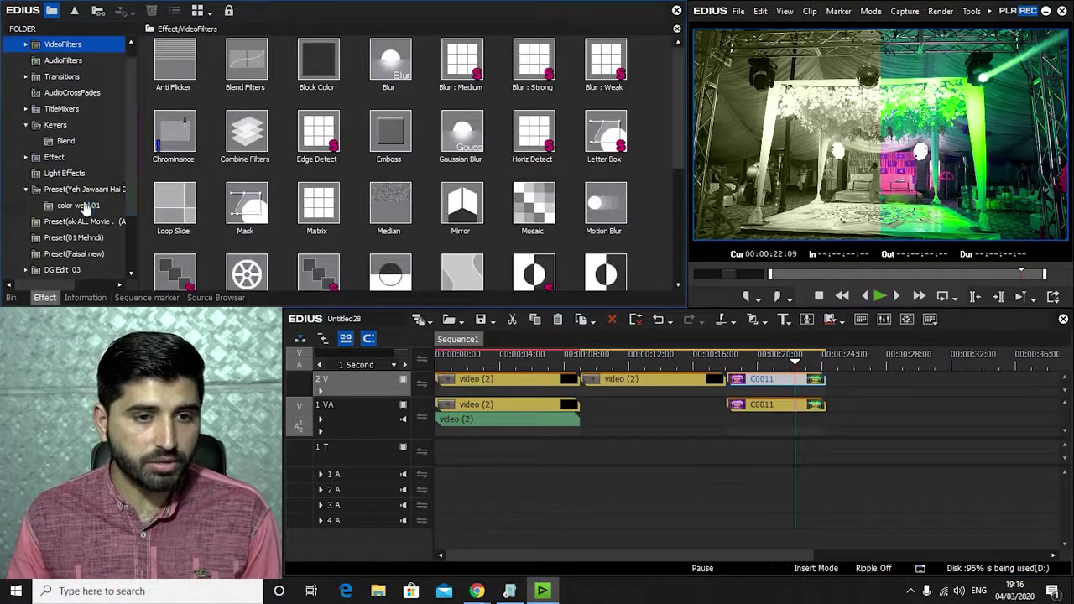
{"action": "left_click", "coordinate": [87, 205]}
{"action": "mouse_move", "coordinate": [176, 72]}
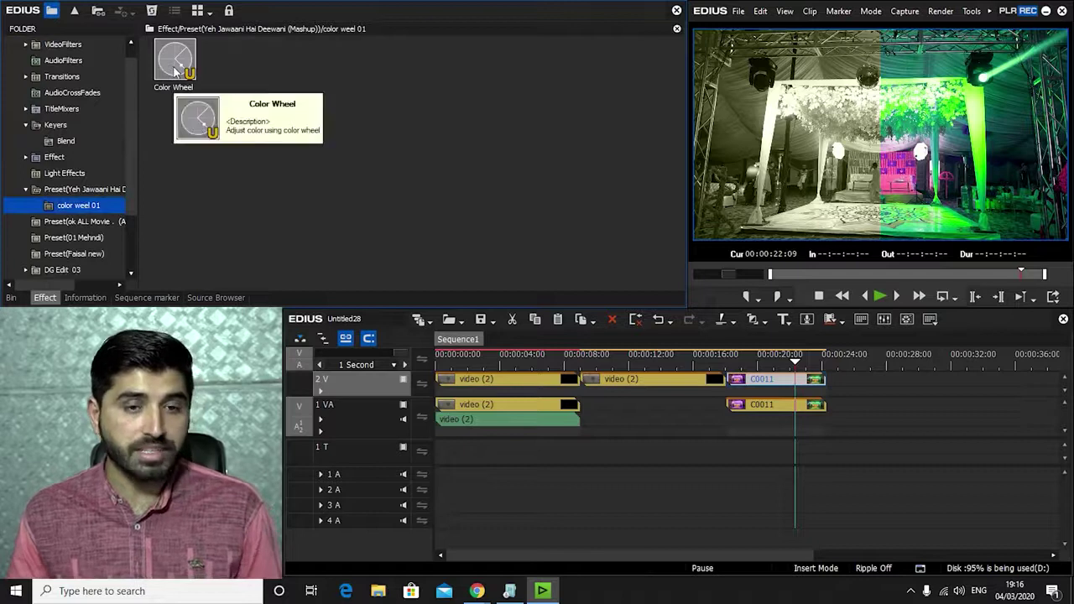
{"action": "scroll", "coordinate": [132, 149], "scroll_direction": "up", "scroll_amount": 1}
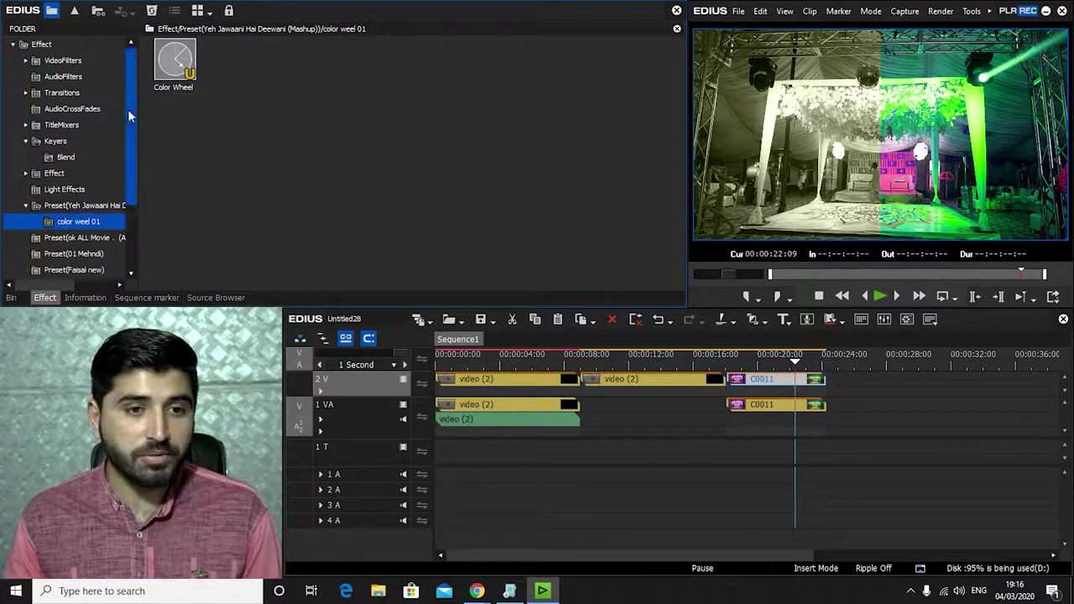
- Apply the Monotone1 user preset from Color Correction to the second video (2) clip on track 2 V
{"action": "double_click", "coordinate": [64, 60]}
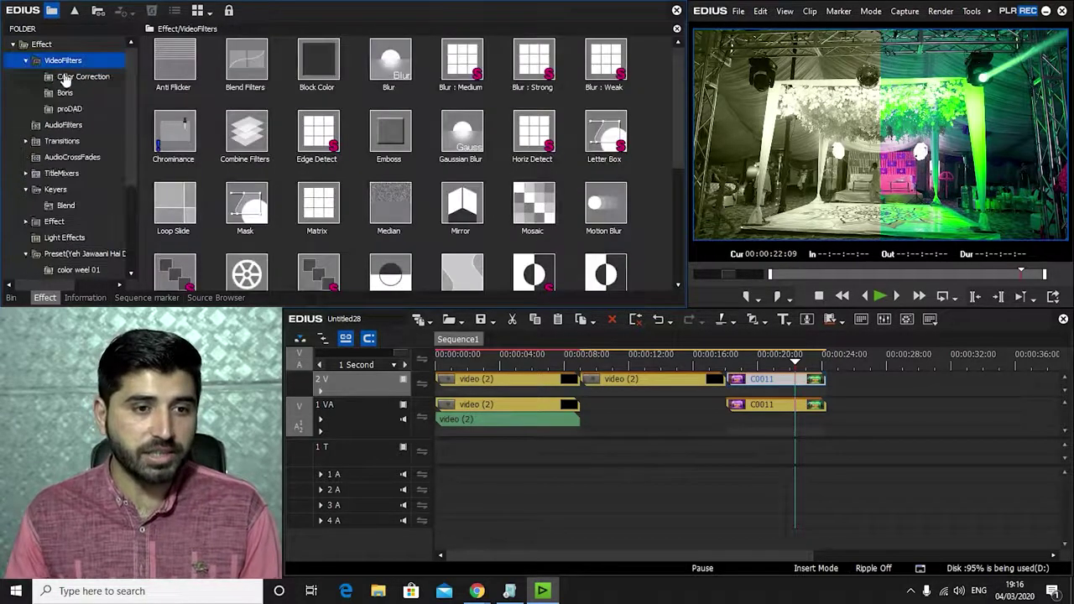
{"action": "left_click", "coordinate": [76, 77]}
{"action": "left_click", "coordinate": [237, 214]}
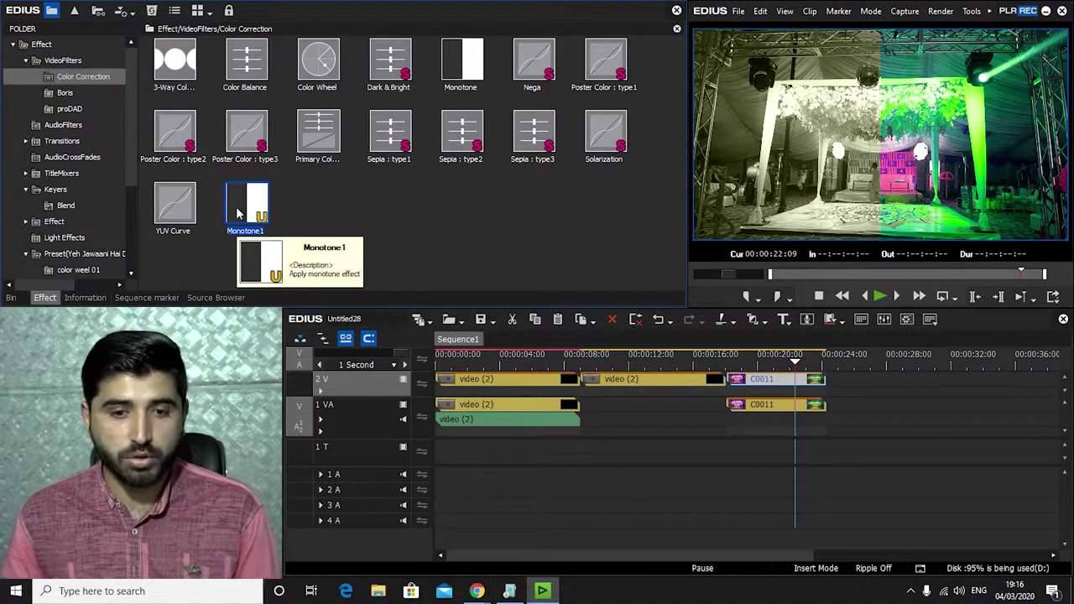
{"action": "left_click_drag", "start_coordinate": [258, 214], "coordinate": [611, 378]}
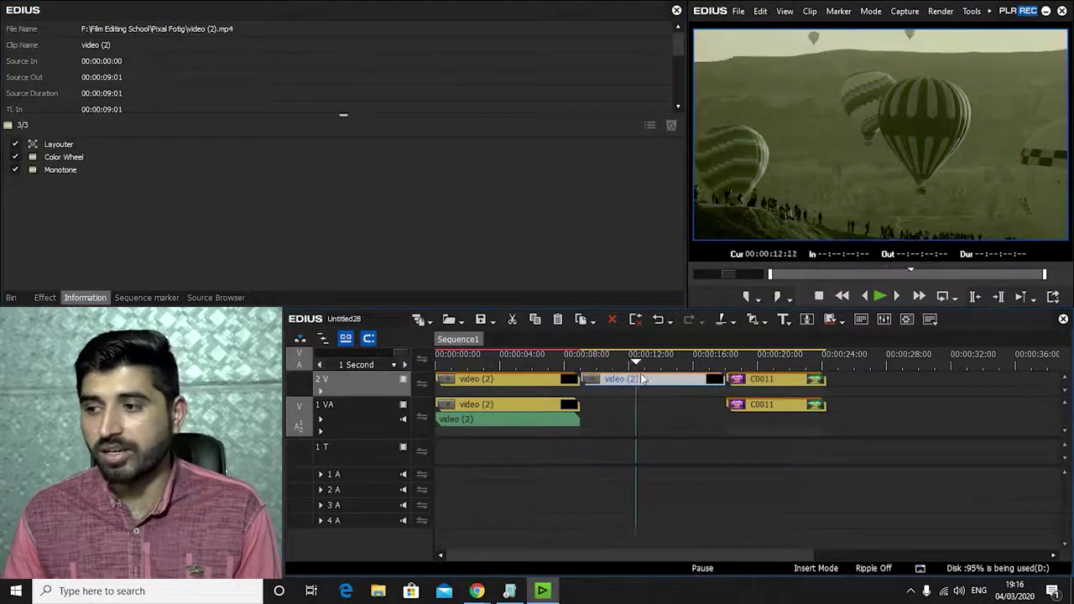